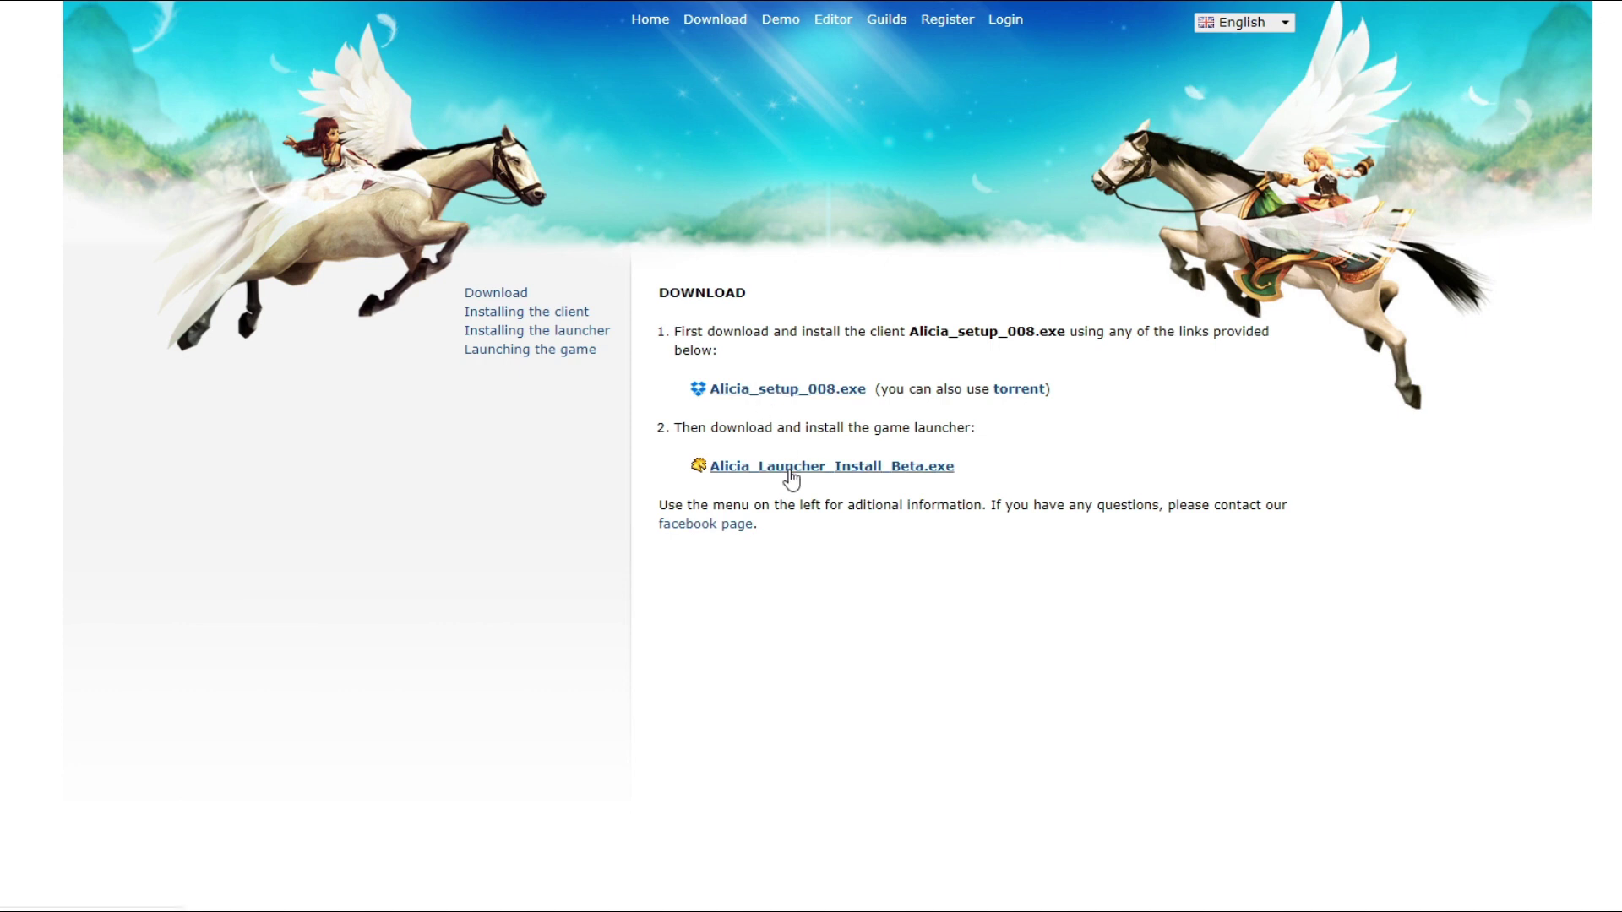
# Save the Alicia_setup_008 torrent file from the download page, and open it in µTorrent to select the Alicia_setup_008.exe entry
pyautogui.click(764, 396)
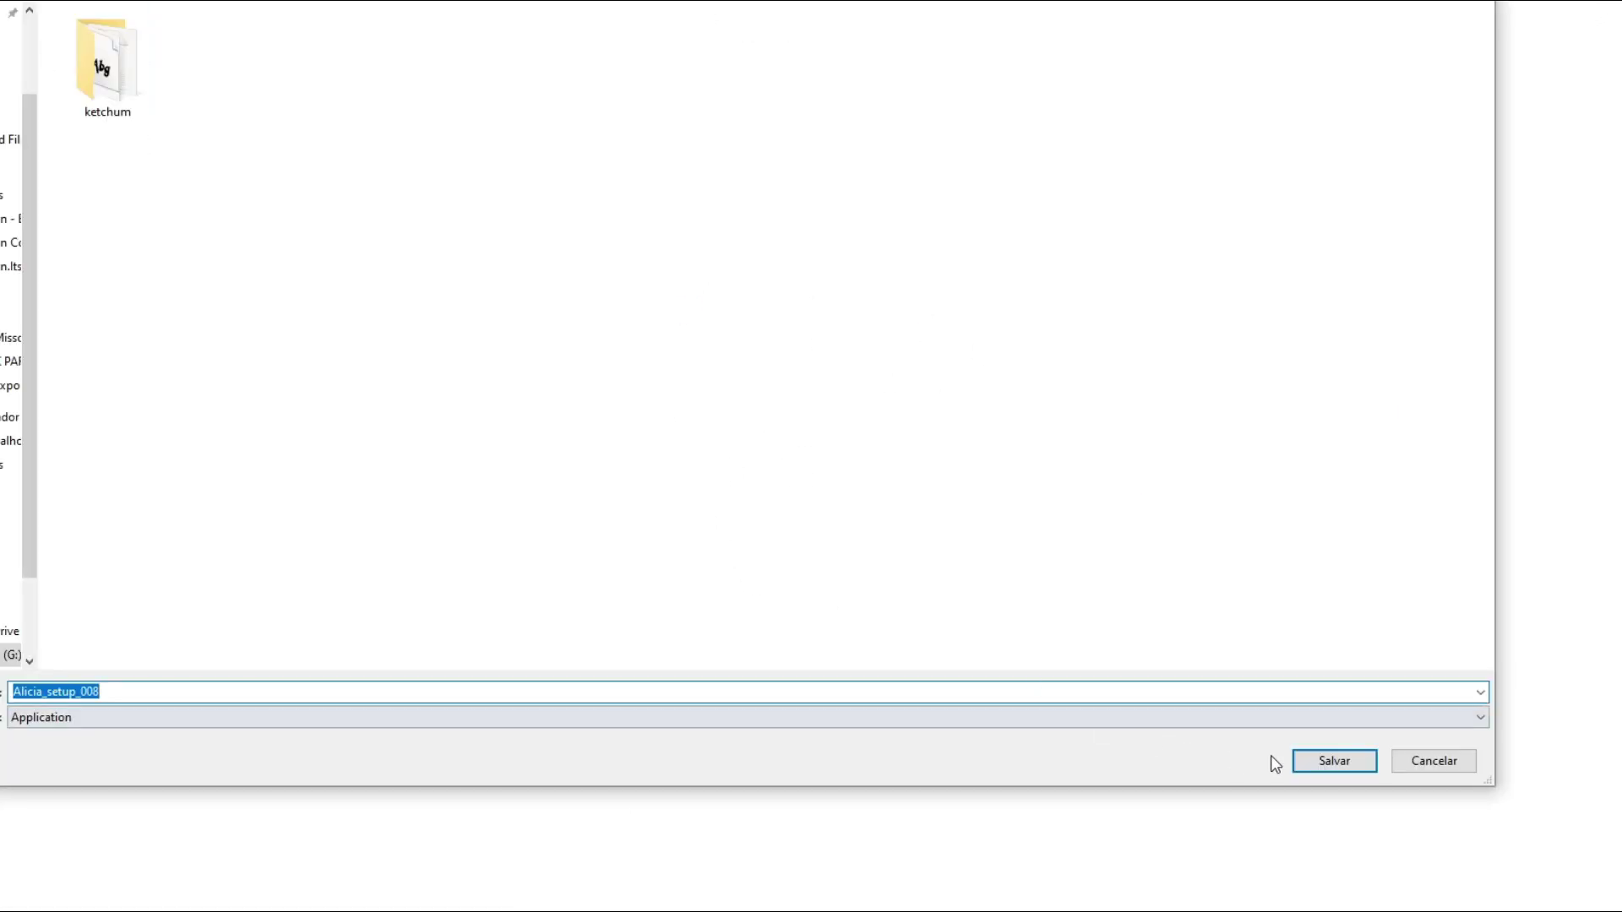
pyautogui.click(1405, 763)
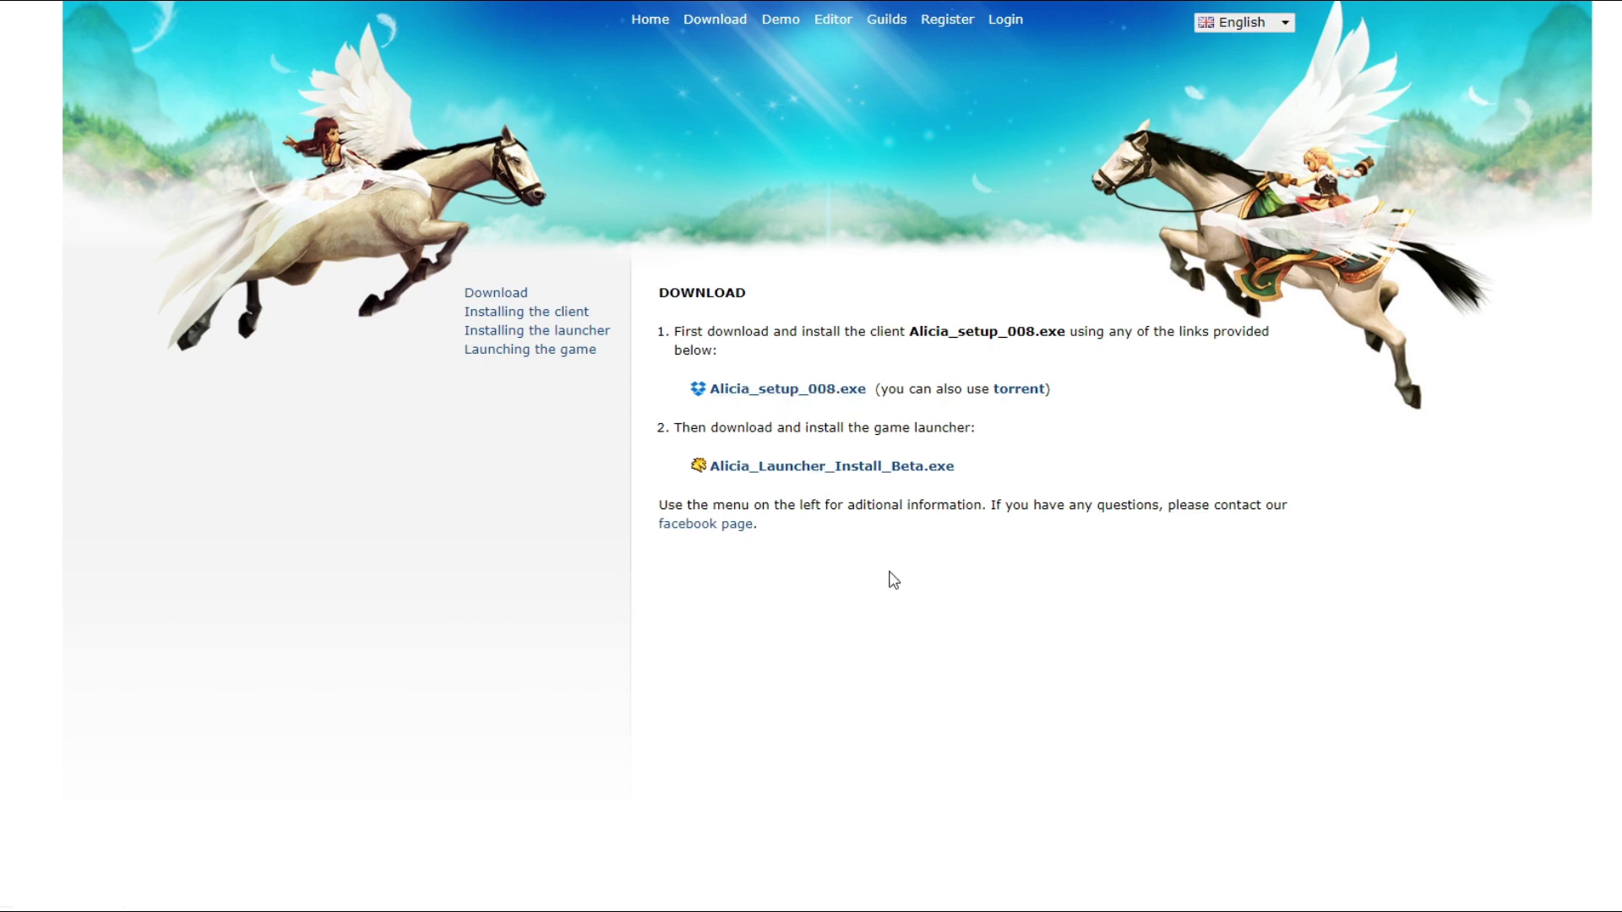
pyautogui.click(997, 390)
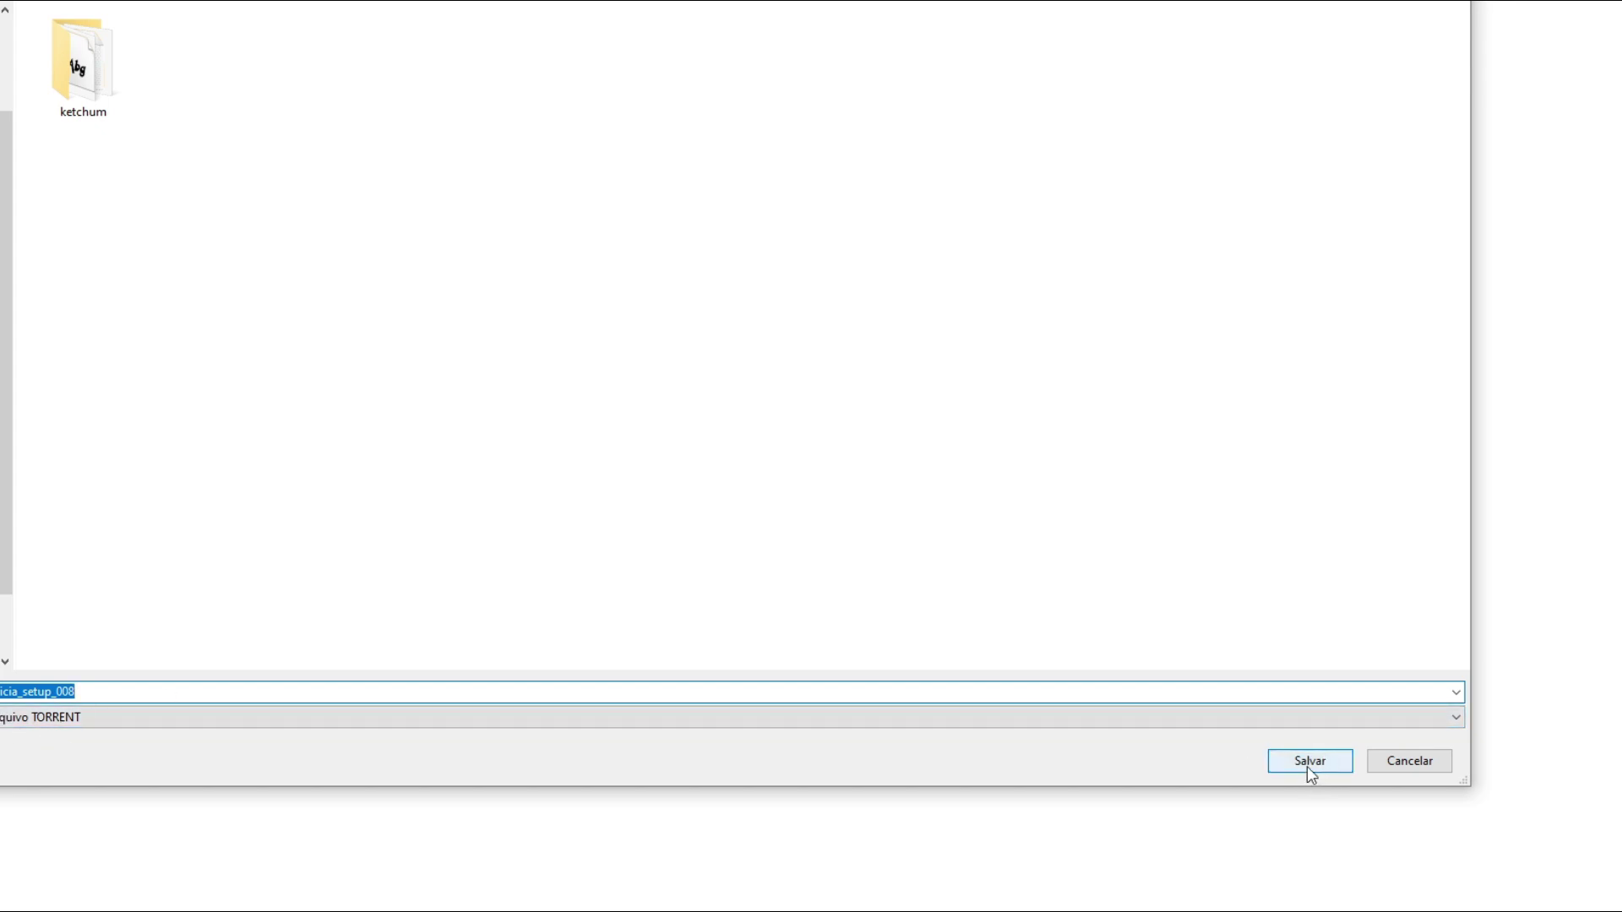
pyautogui.scroll(2, 6, 338)
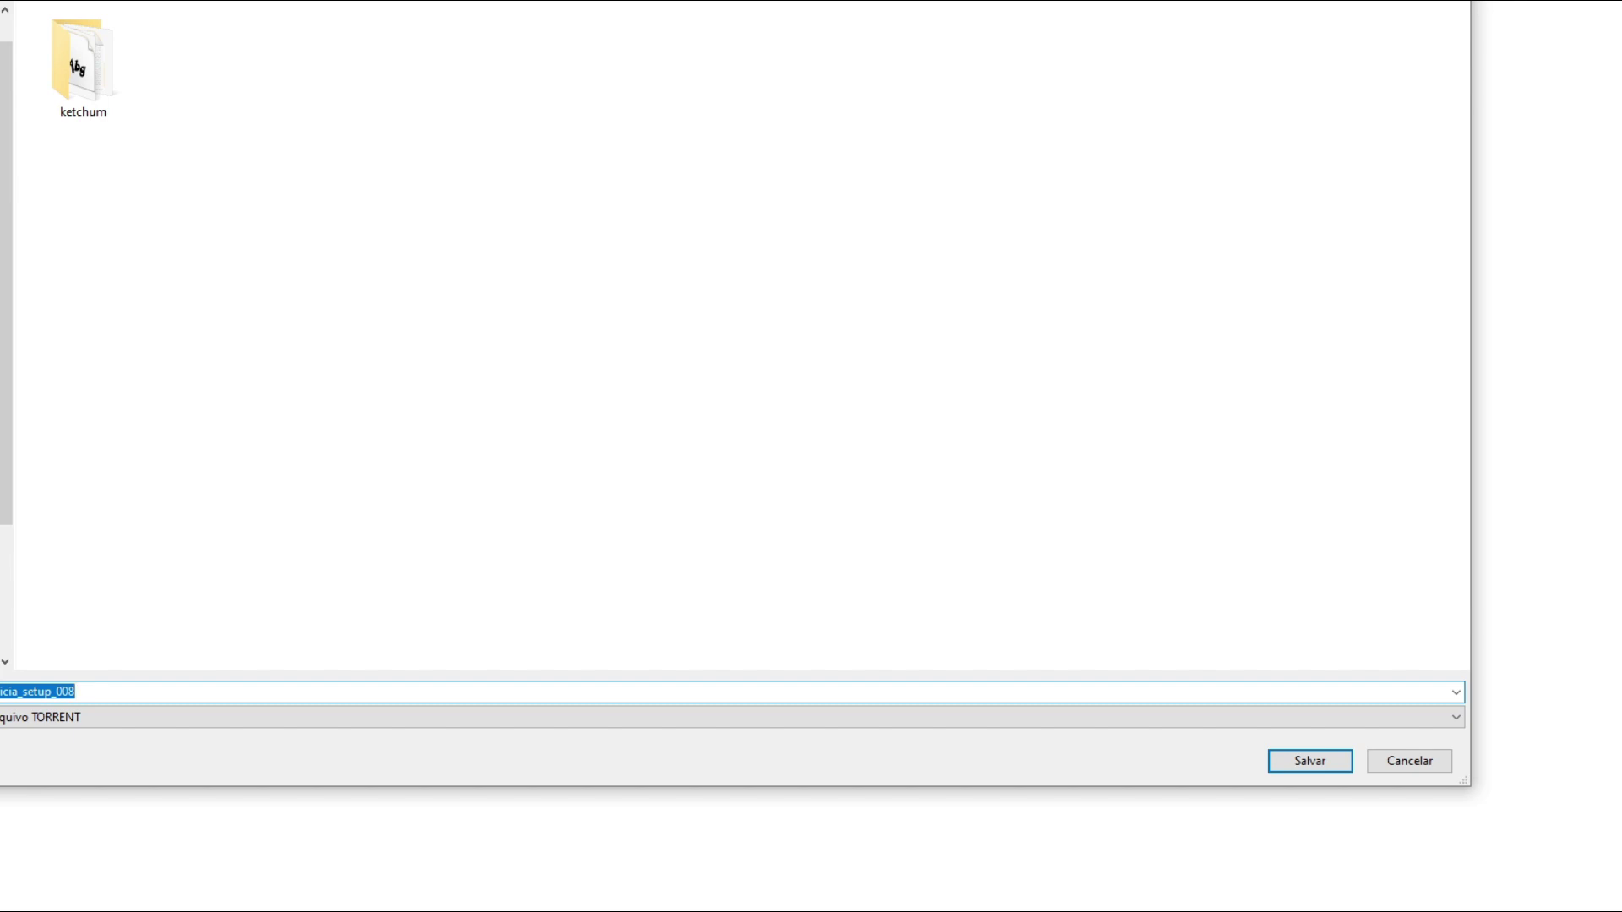
pyautogui.click(3, 338)
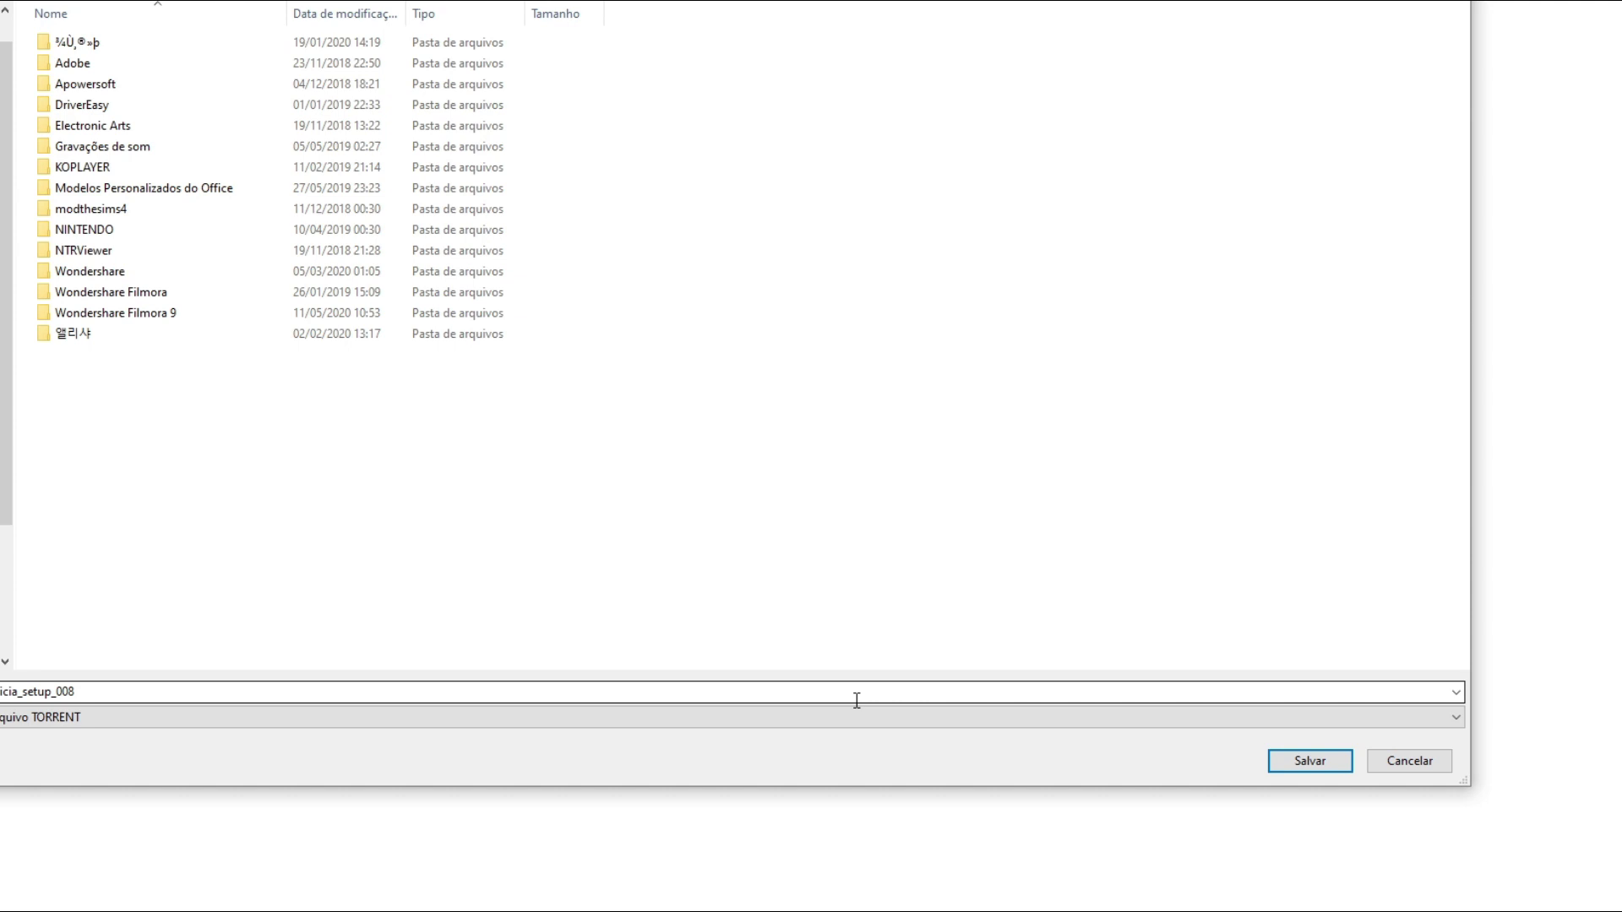
pyautogui.click(1324, 771)
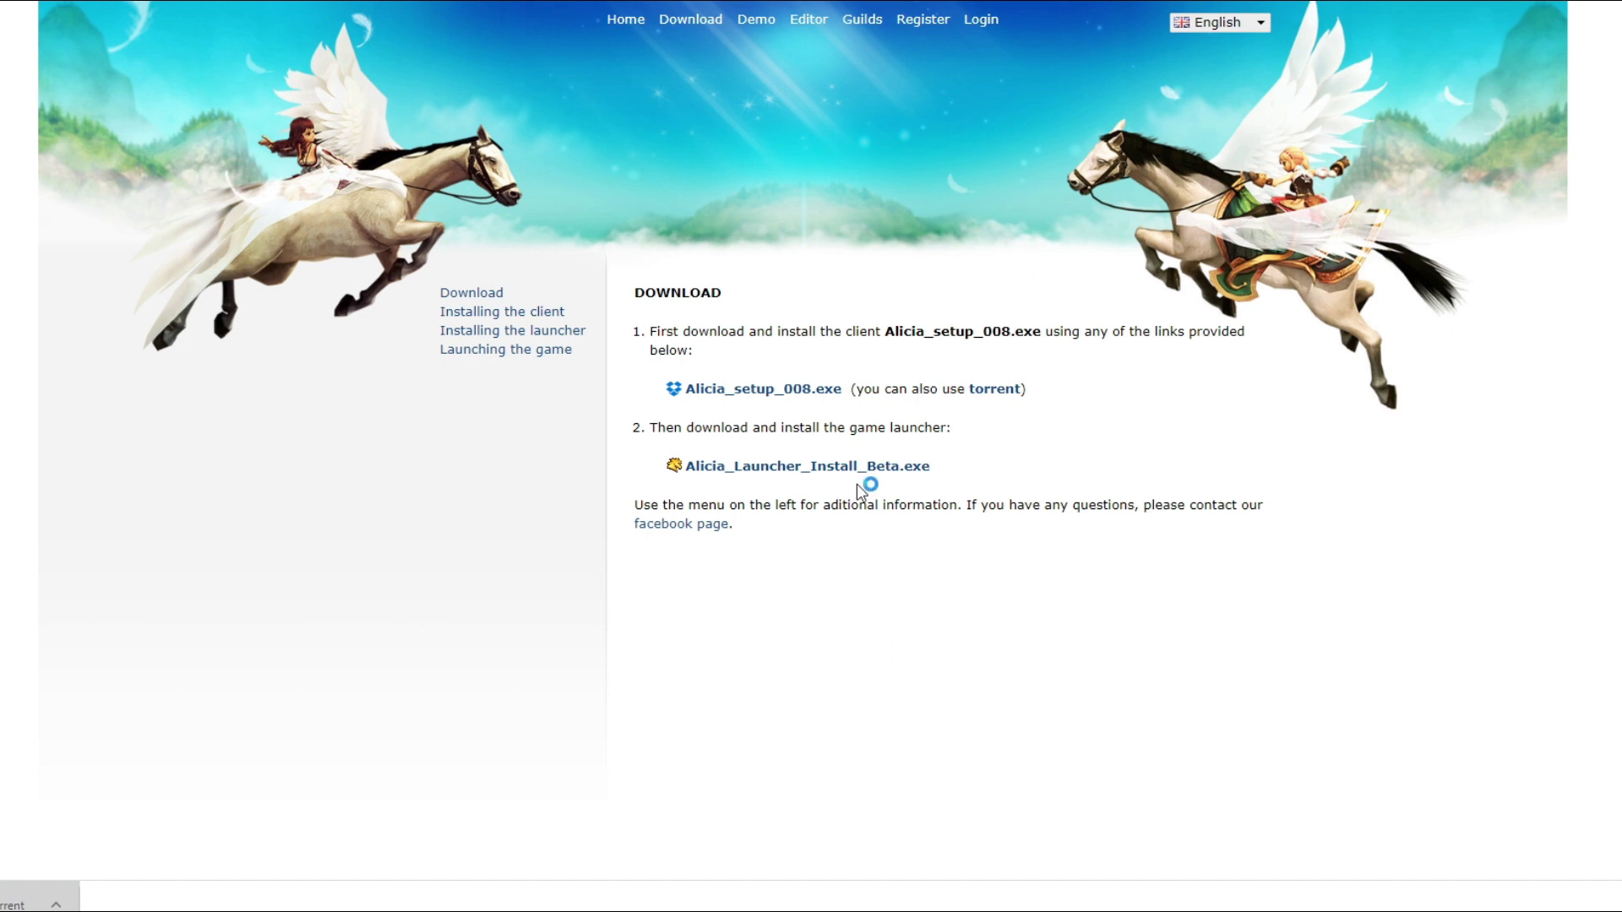
pyautogui.click(21, 897)
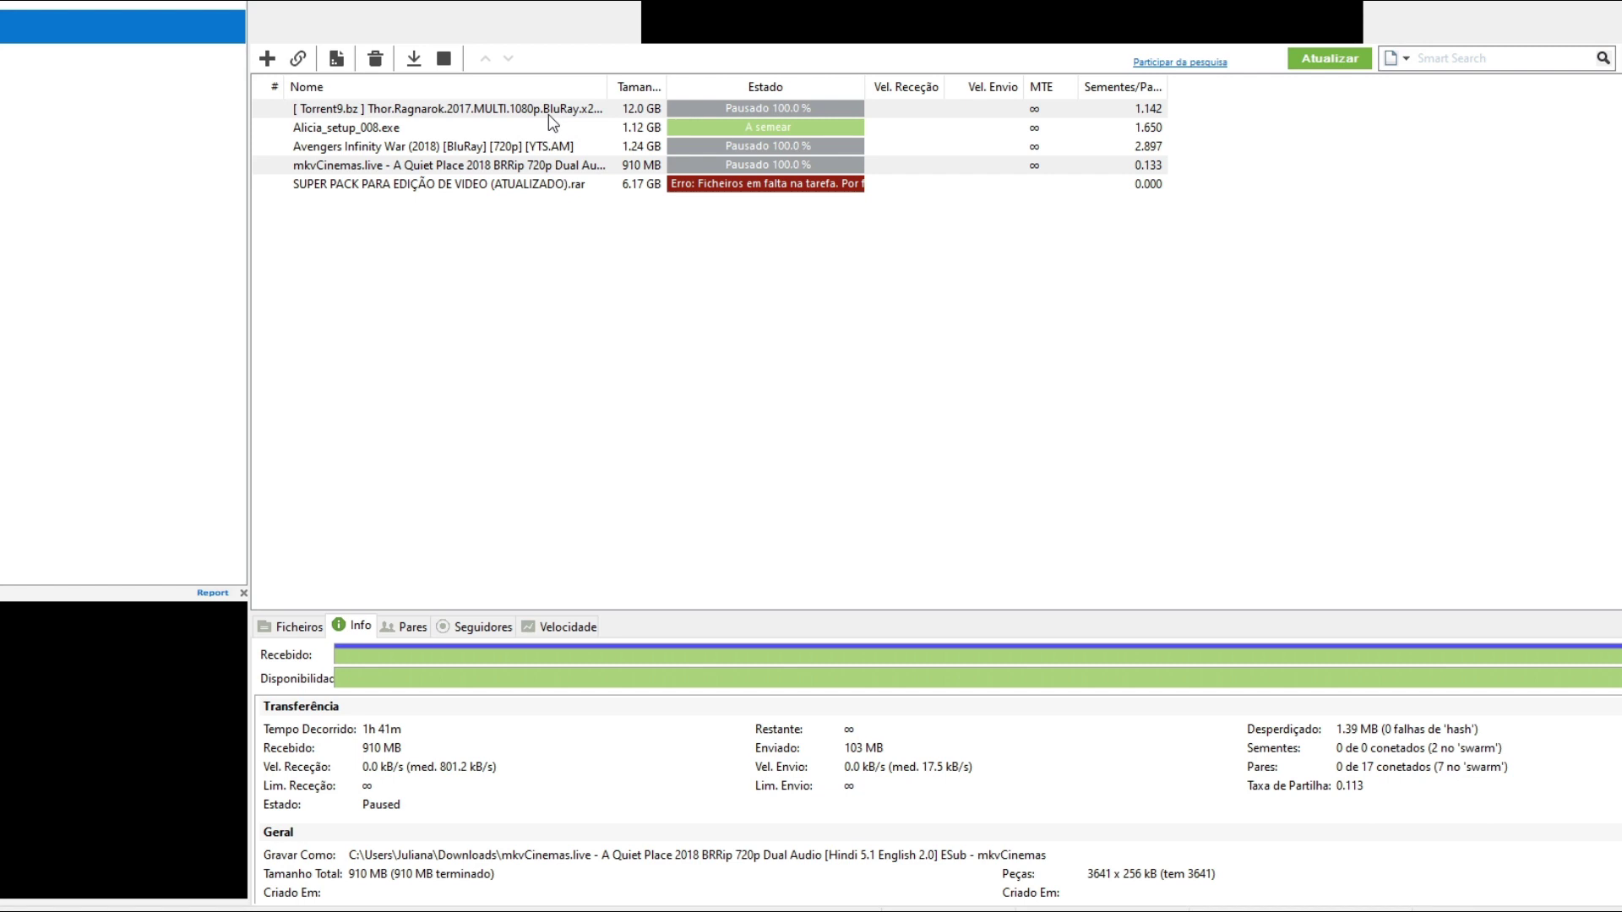
pyautogui.click(347, 132)
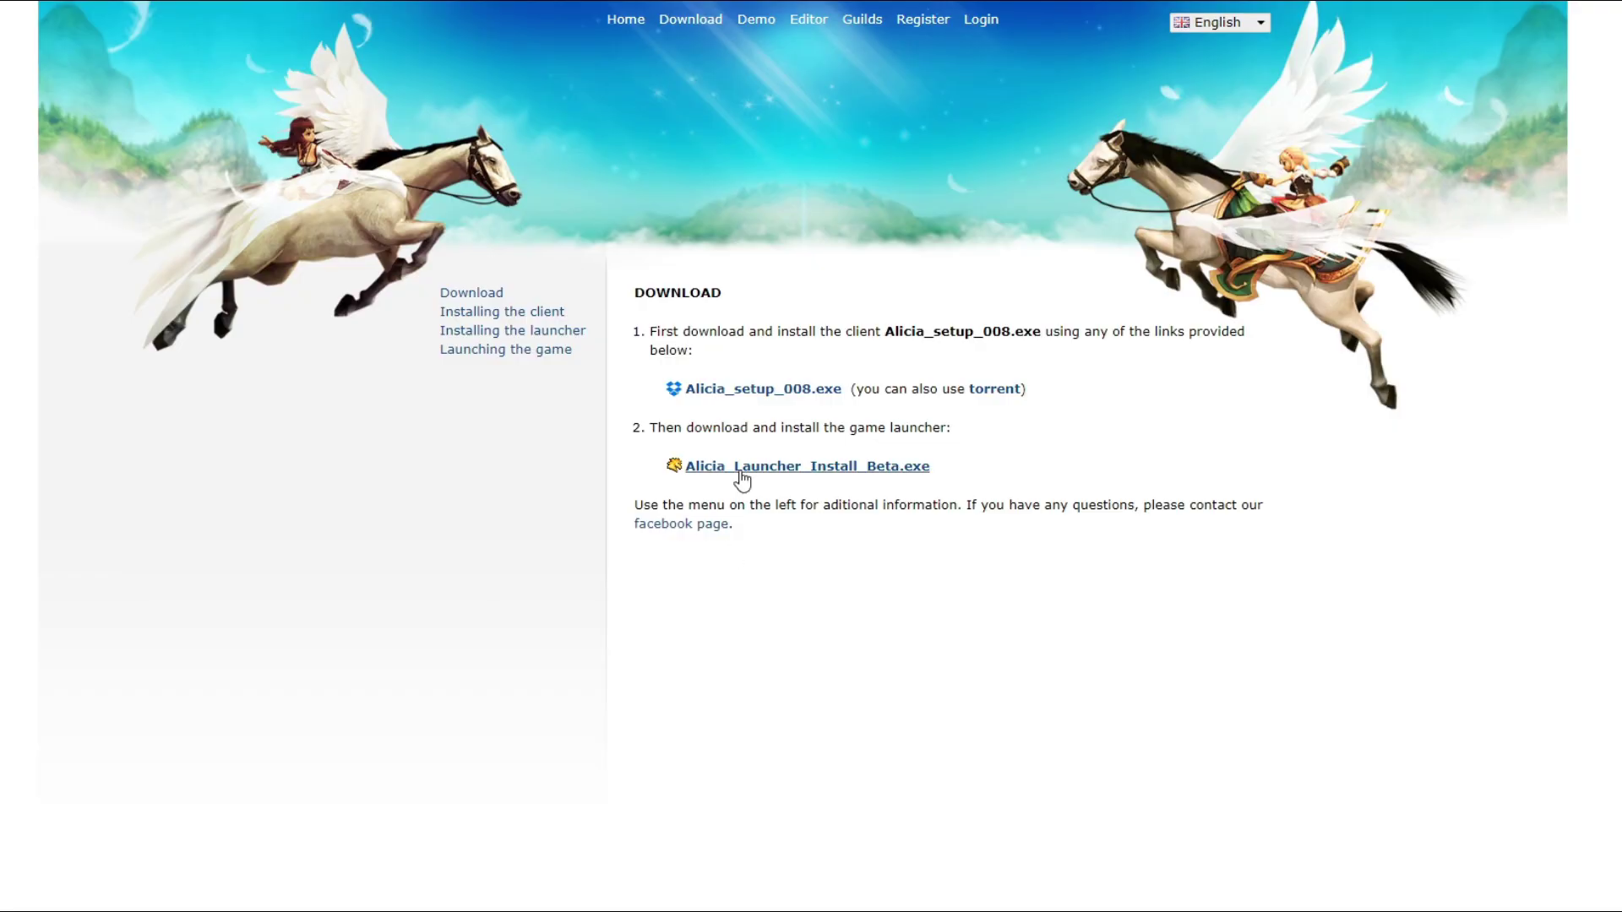
# Open the save dialog for Alicia_Launcher_Install_Beta.exe in the browser and cancel the download
pyautogui.click(836, 479)
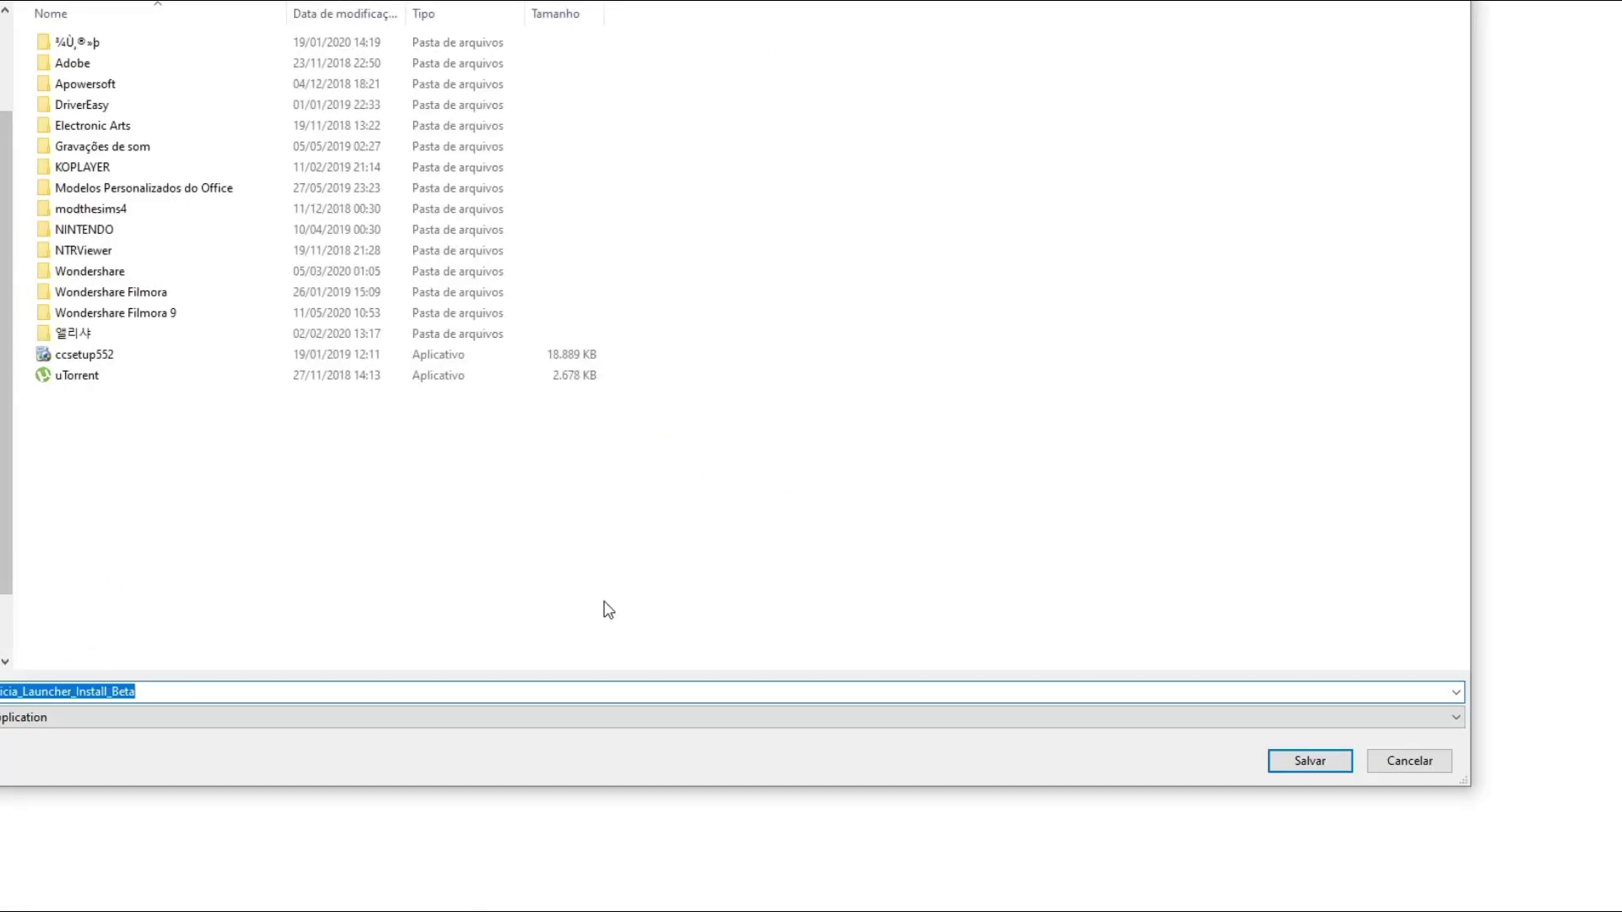
pyautogui.click(1406, 763)
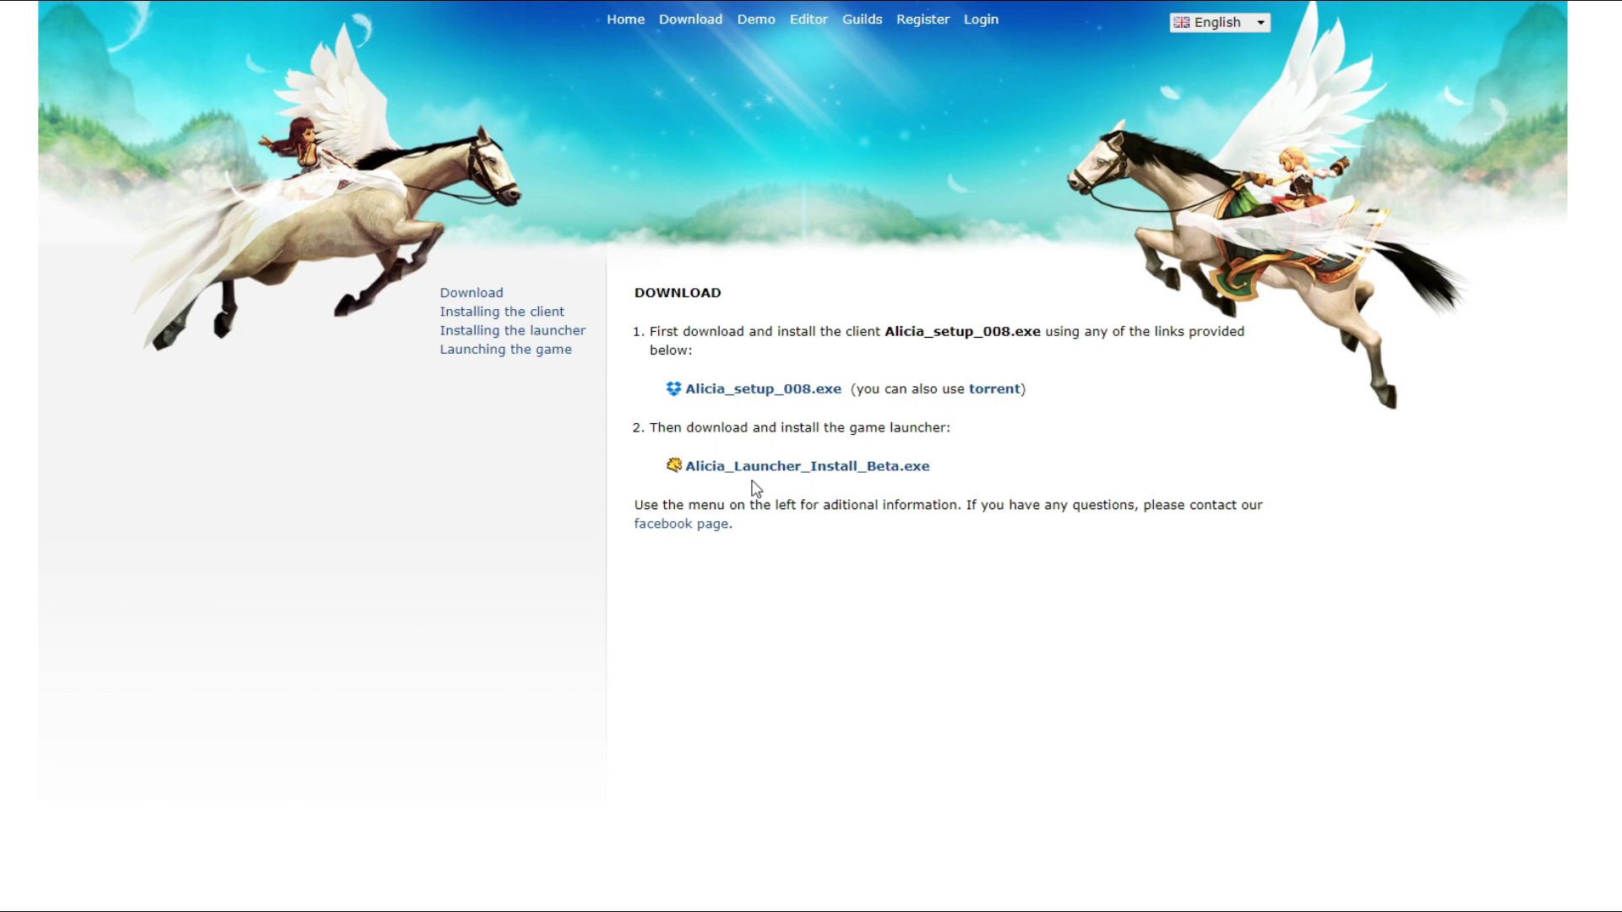
# Review the website's instructions for installing the client, from running Alicia_setup_008.exe through choosing the installation folder to completion
pyautogui.click(494, 314)
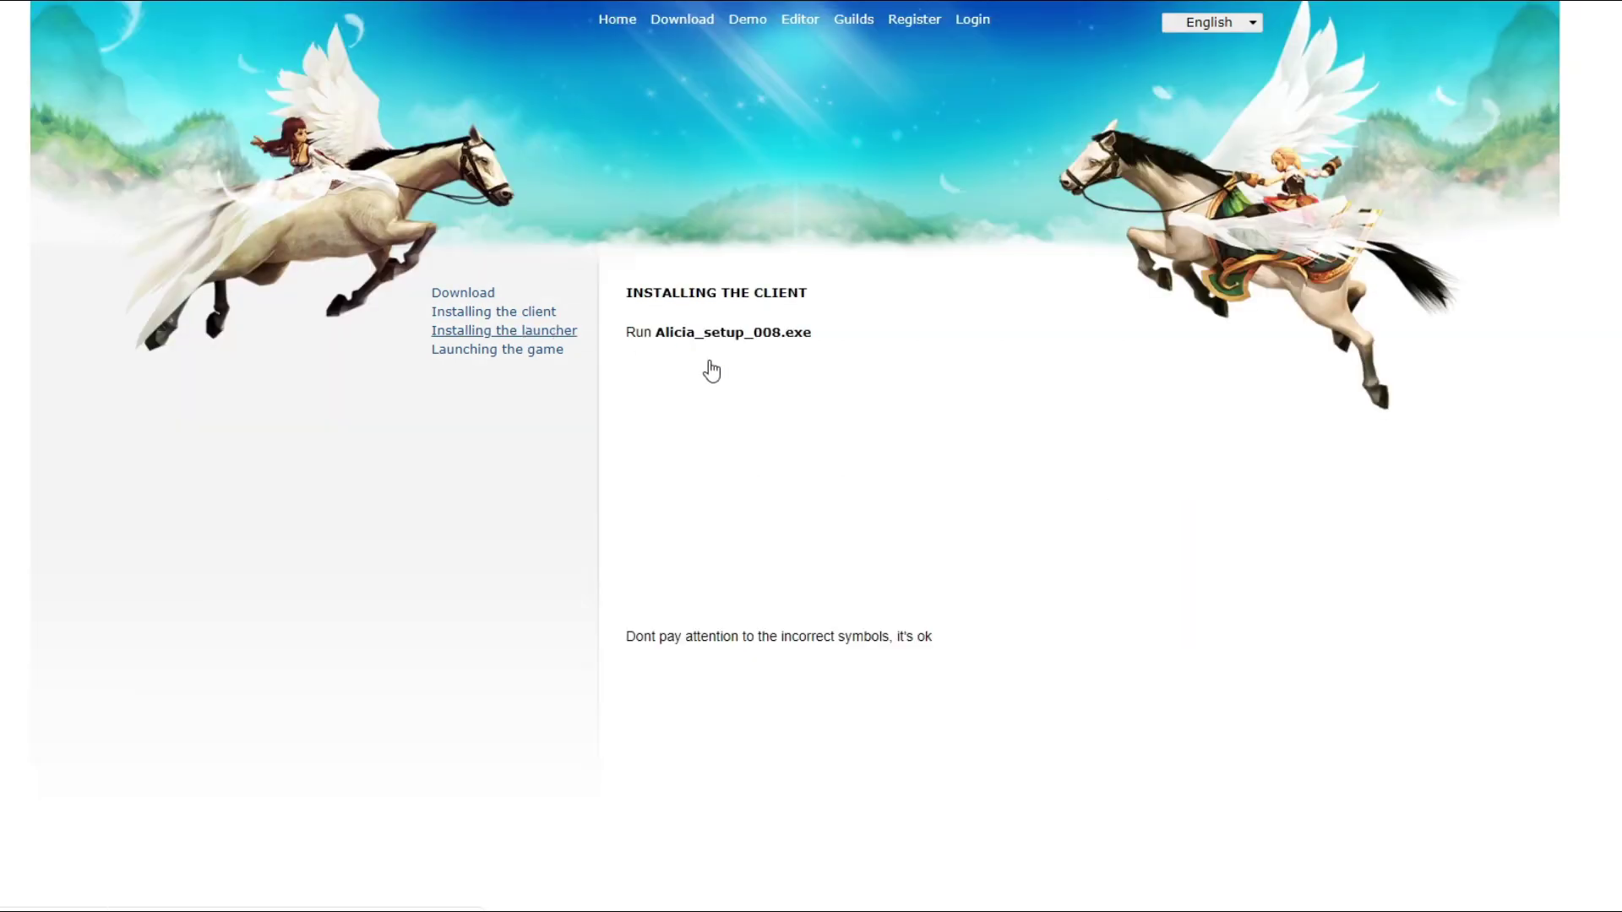
pyautogui.click(489, 296)
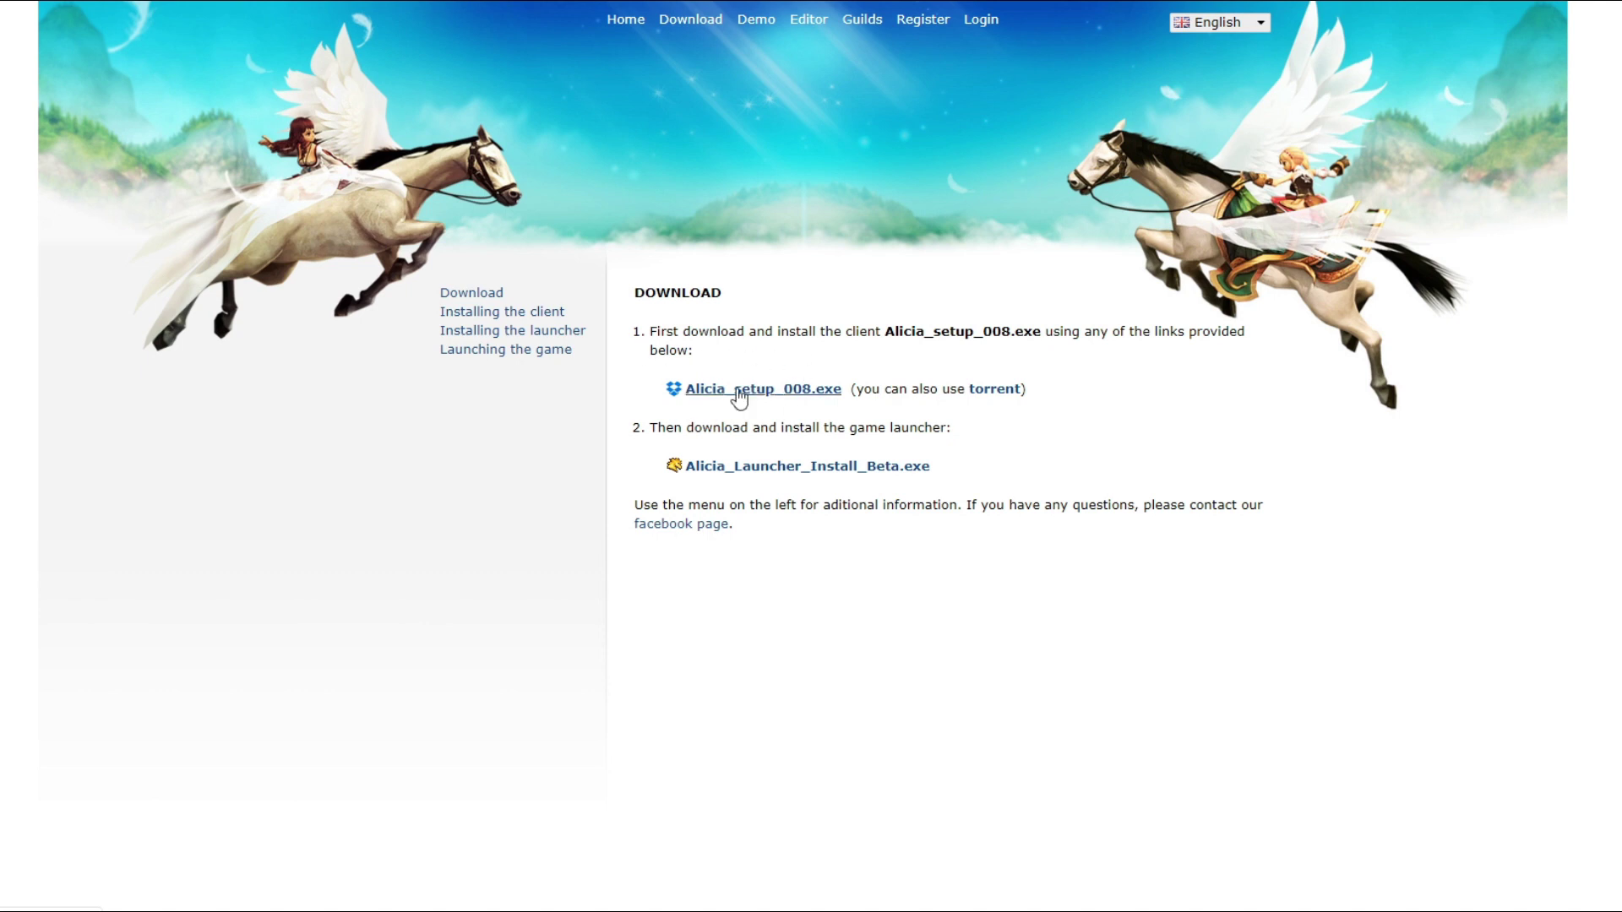
pyautogui.click(553, 314)
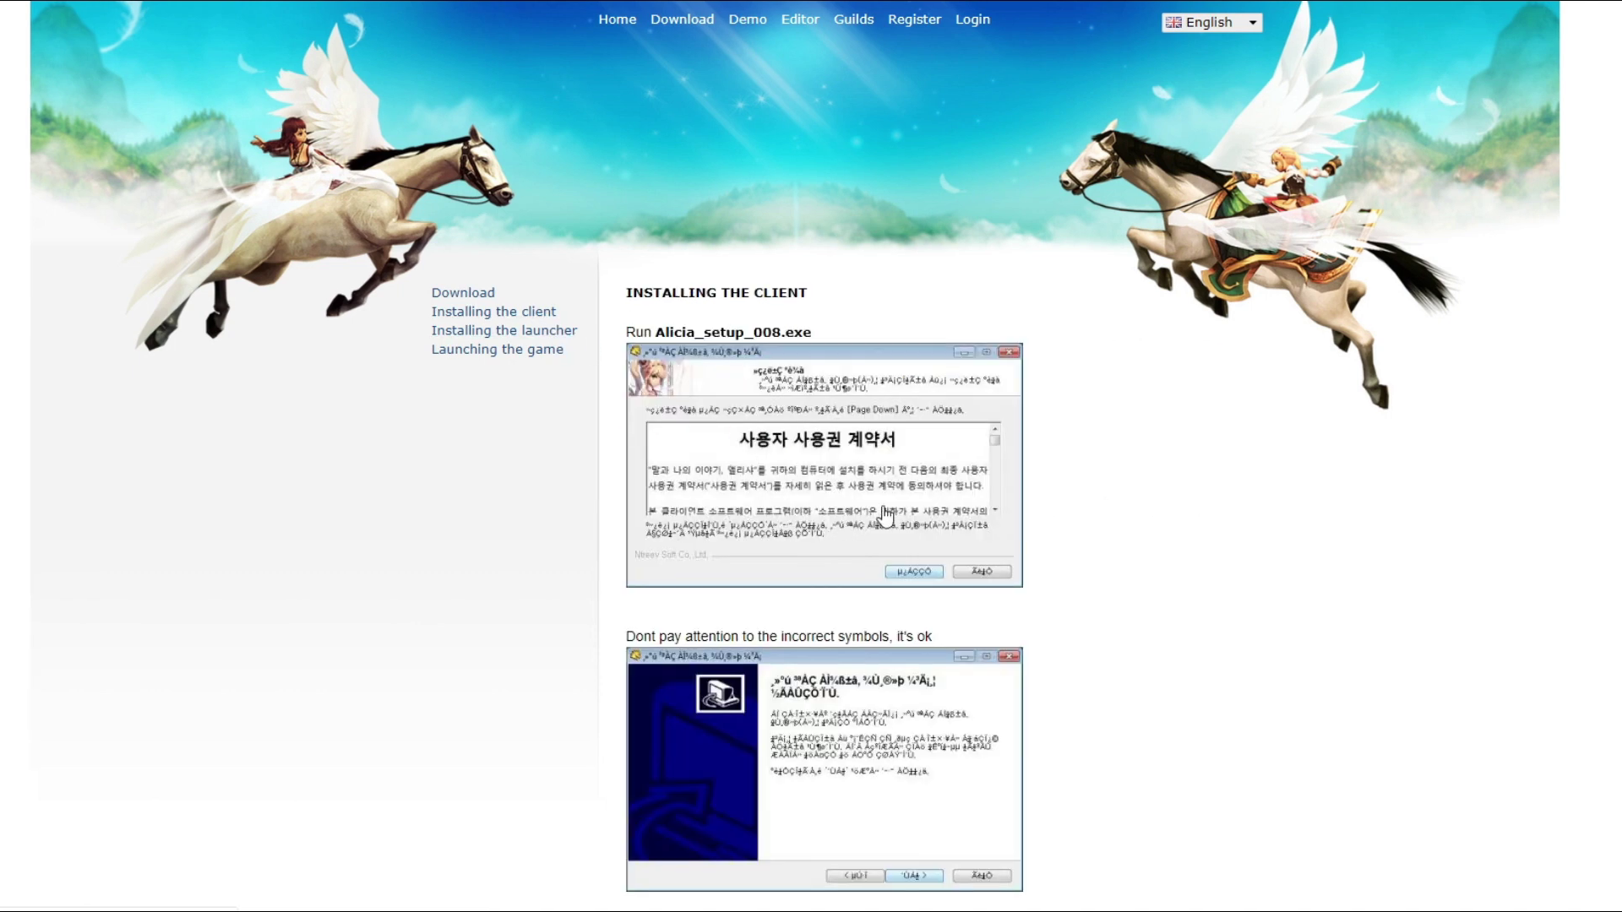
pyautogui.scroll(-1, 887, 490)
pyautogui.scroll(-2, 771, 466)
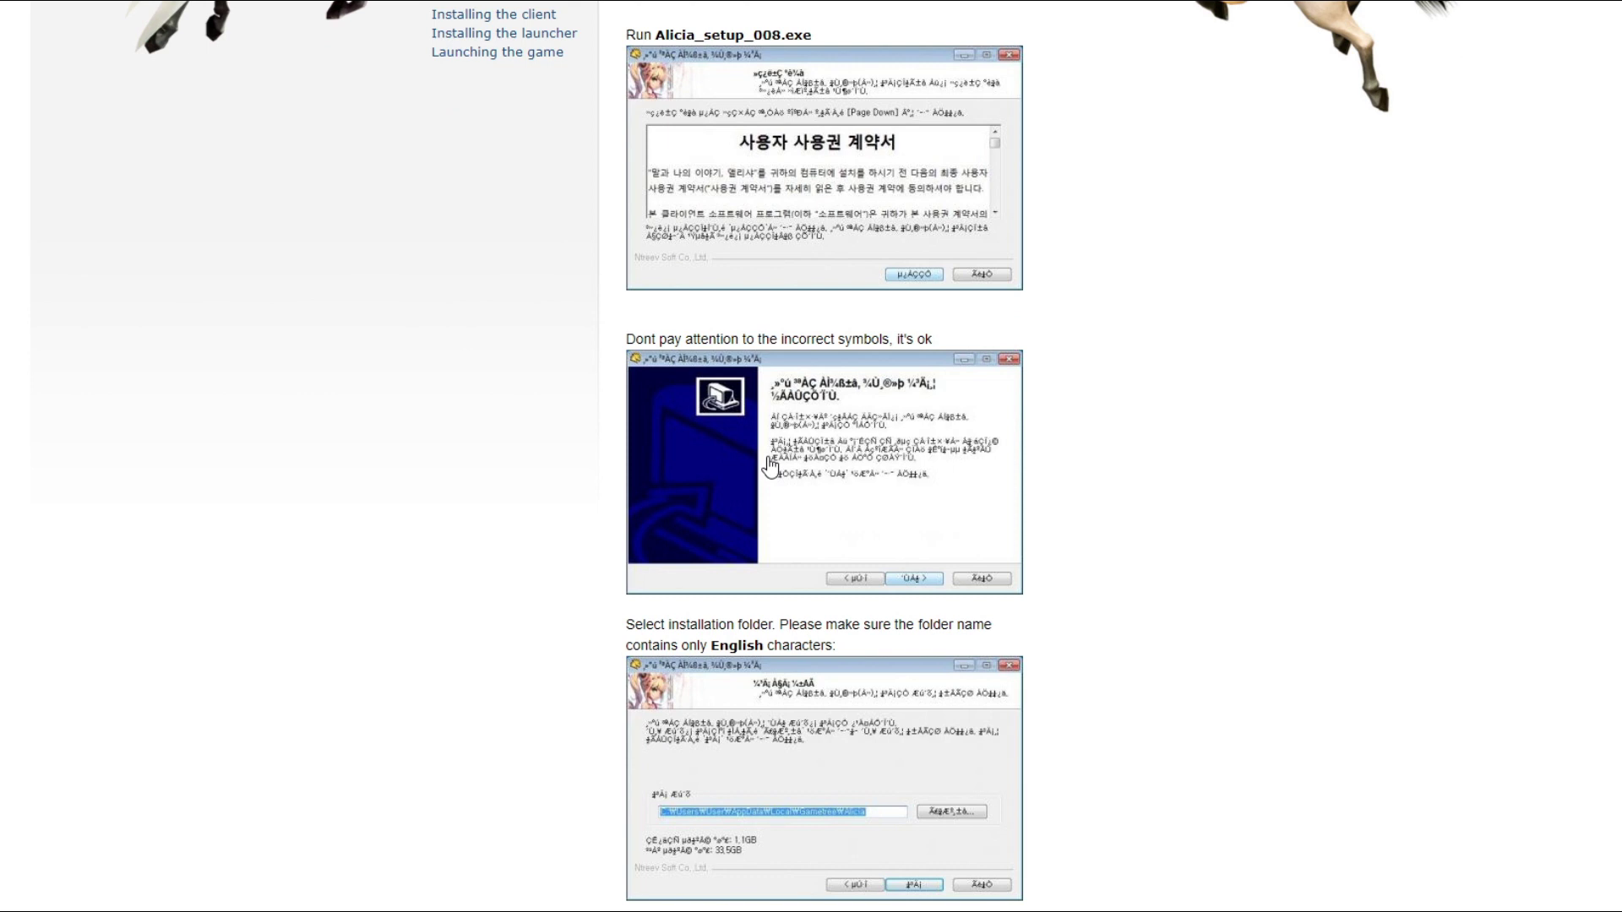
pyautogui.scroll(-6, 1152, 535)
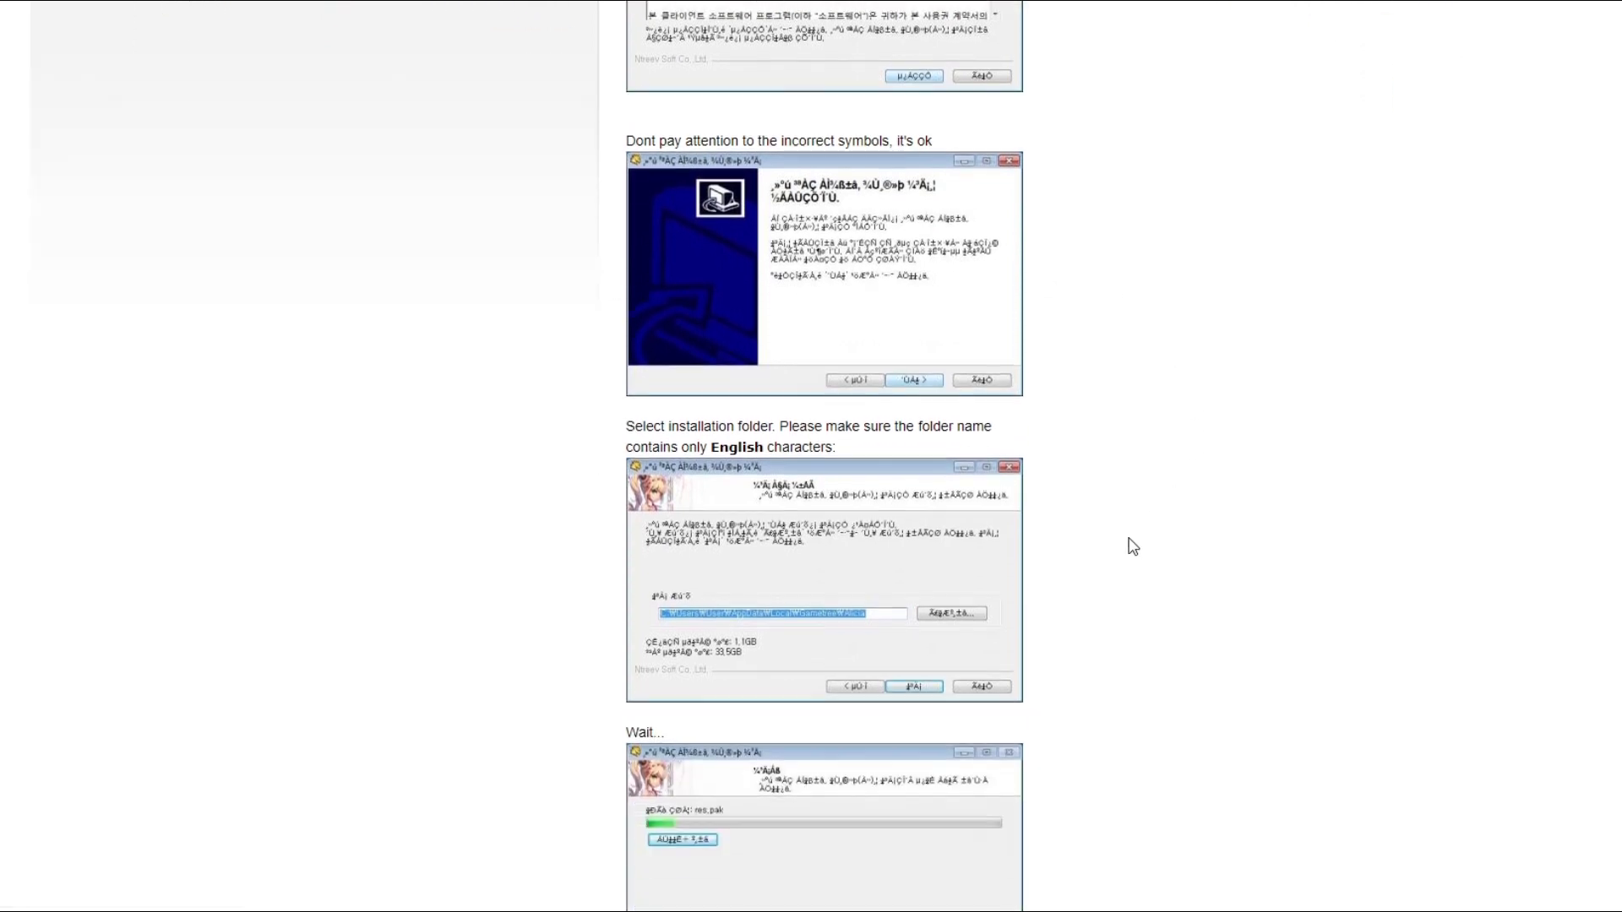
pyautogui.scroll(-3, 1092, 519)
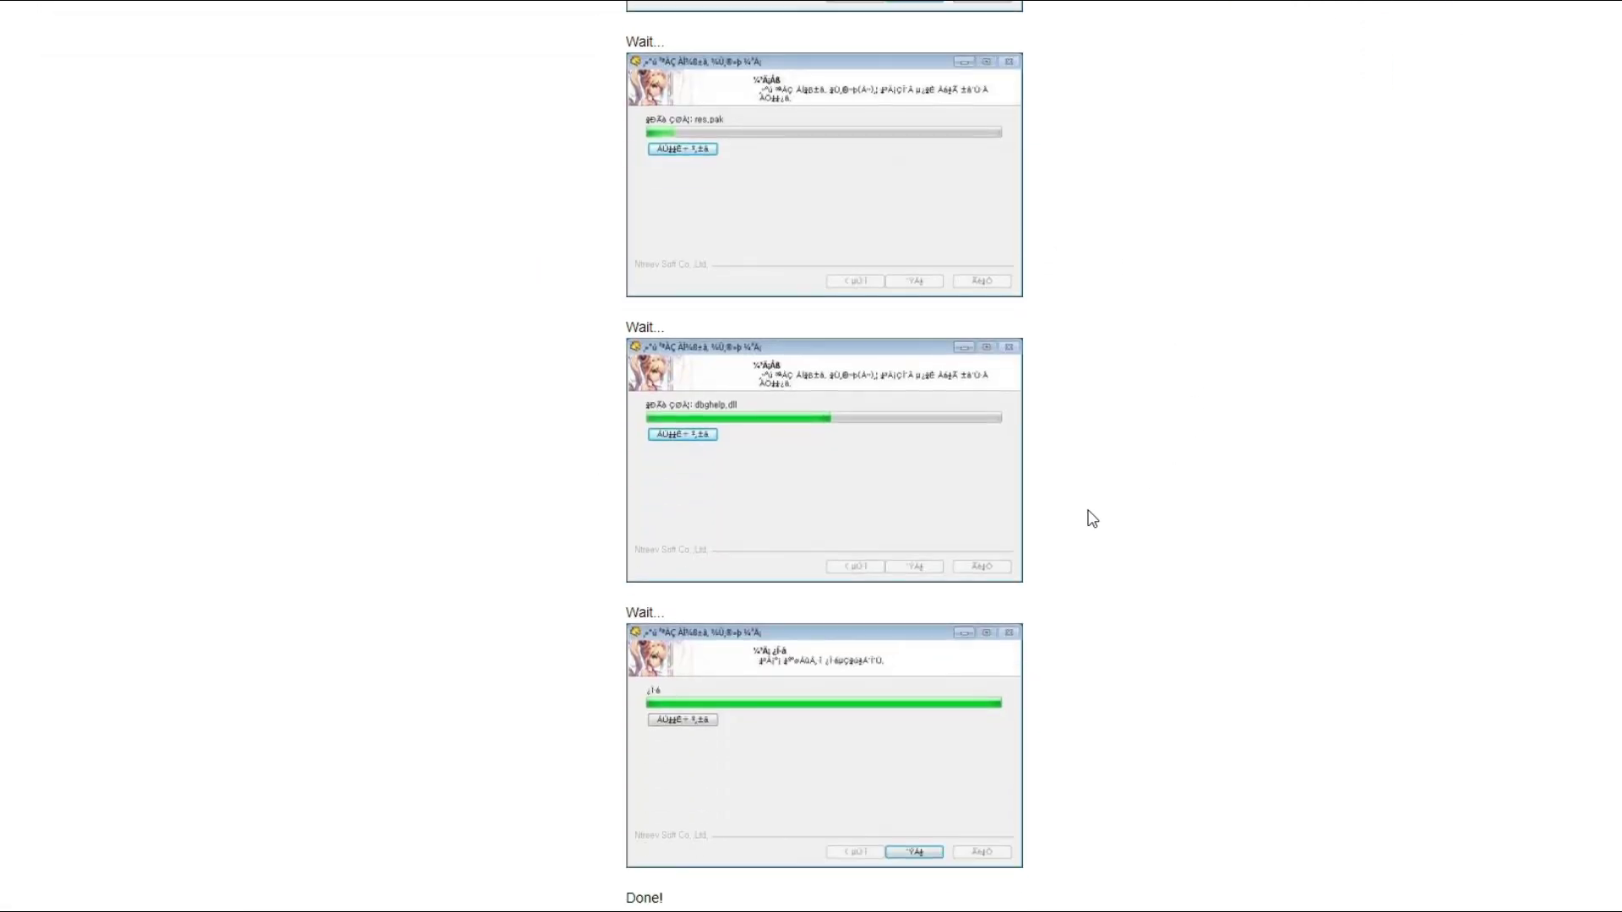
pyautogui.scroll(10, 869, 608)
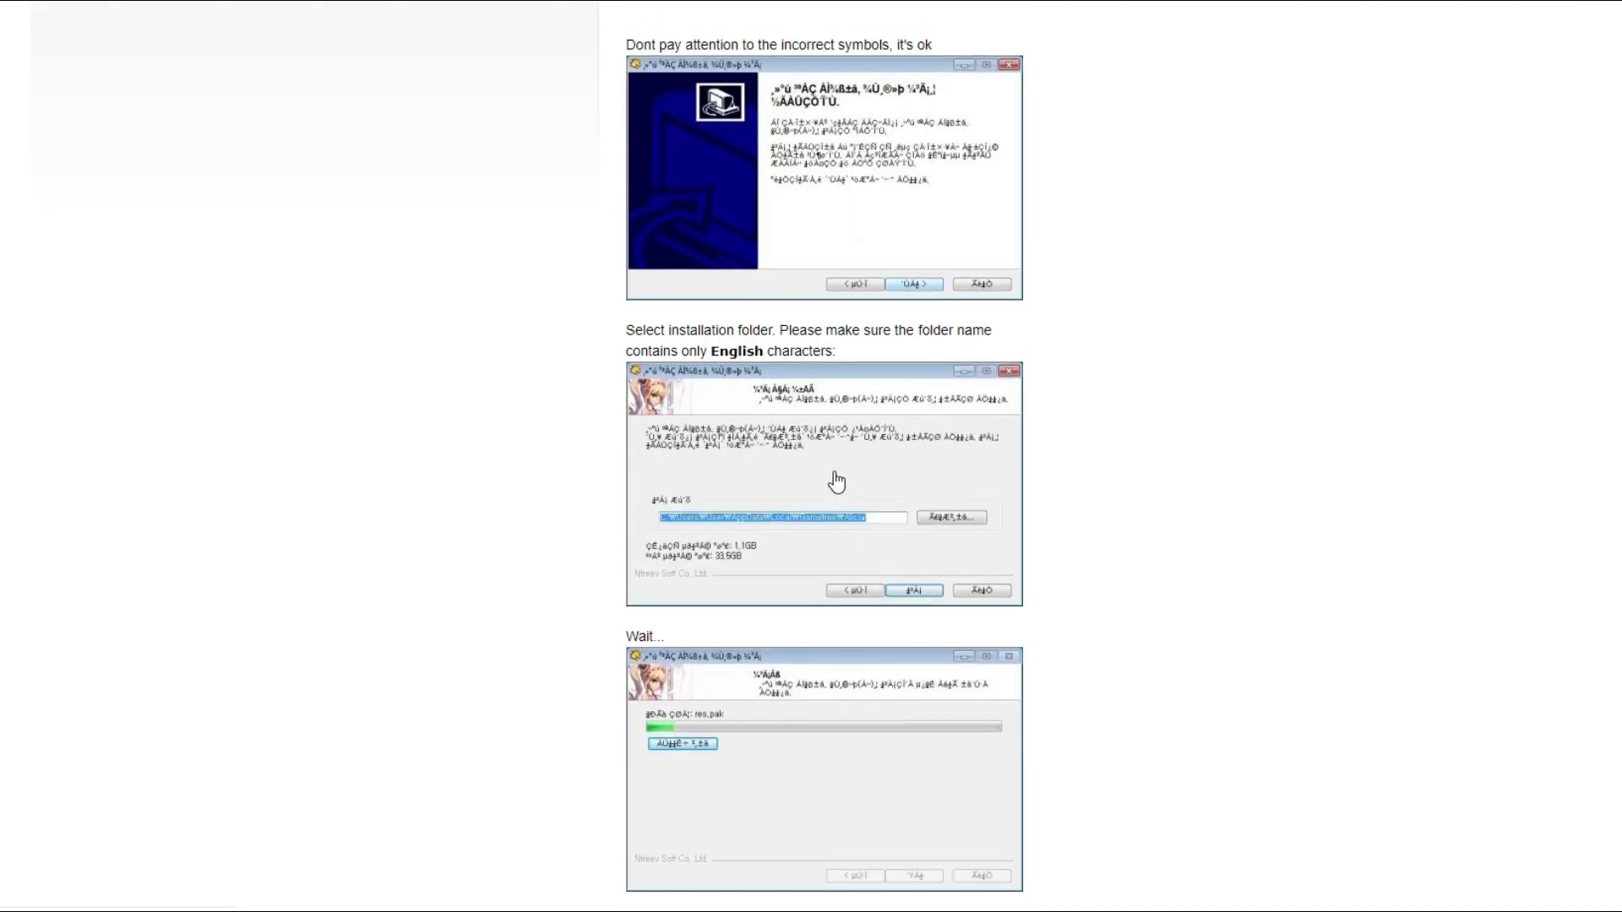
pyautogui.scroll(3, 729, 406)
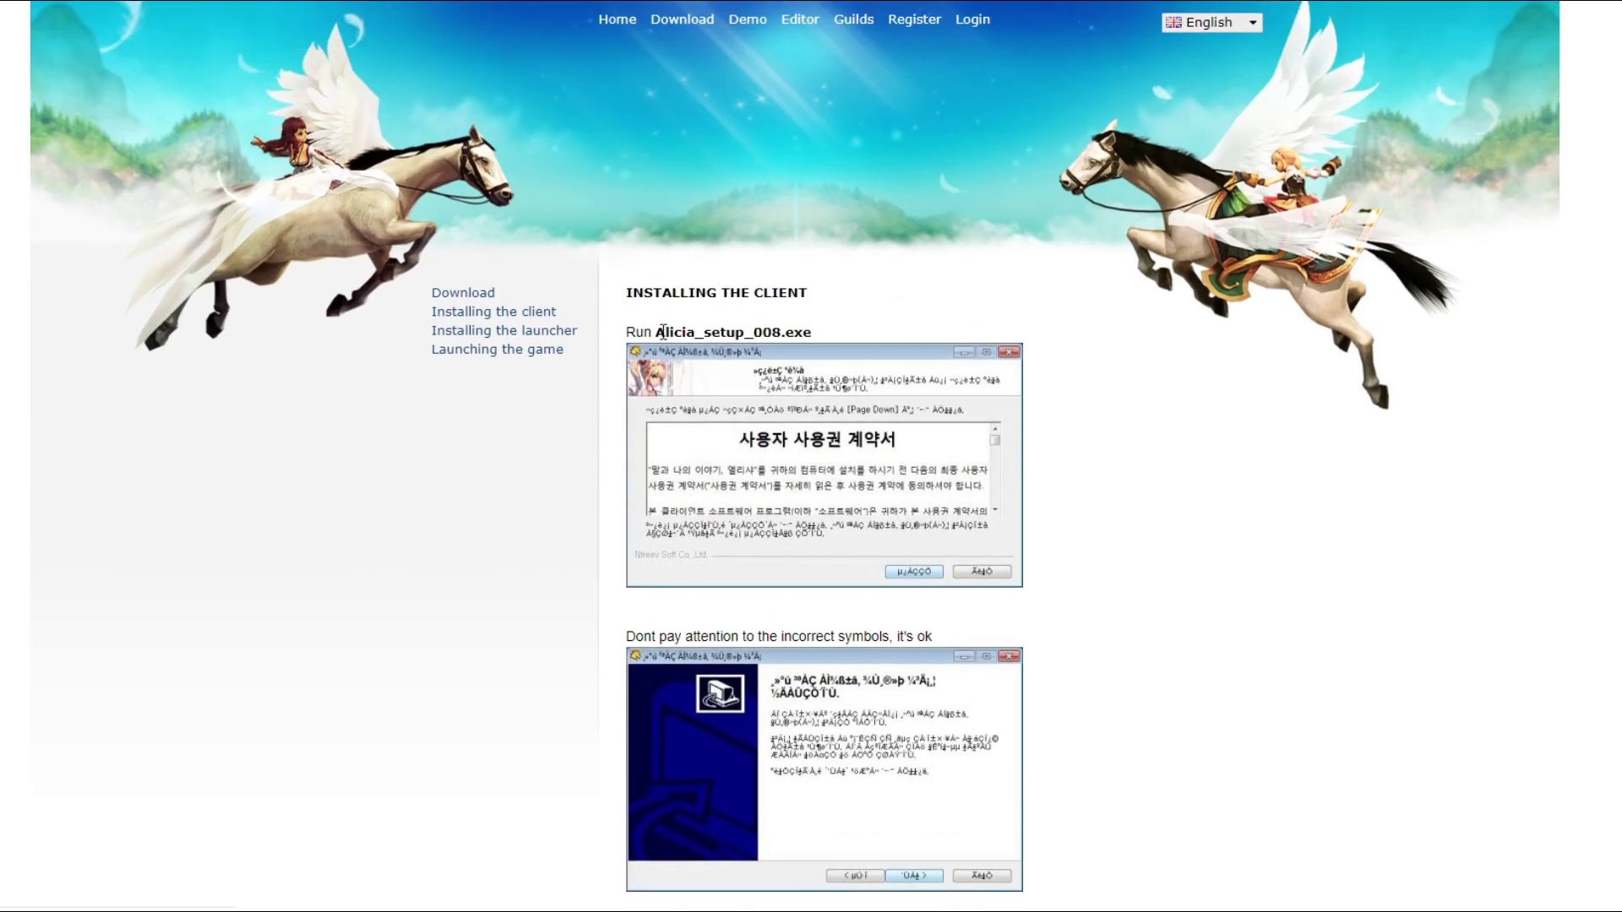
# Examine the website's launcher installation instructions, from running Alicia_Launcher_Install_Beta.exe to the Microsoft AppLocale setup and the desktop shortcut
pyautogui.click(551, 338)
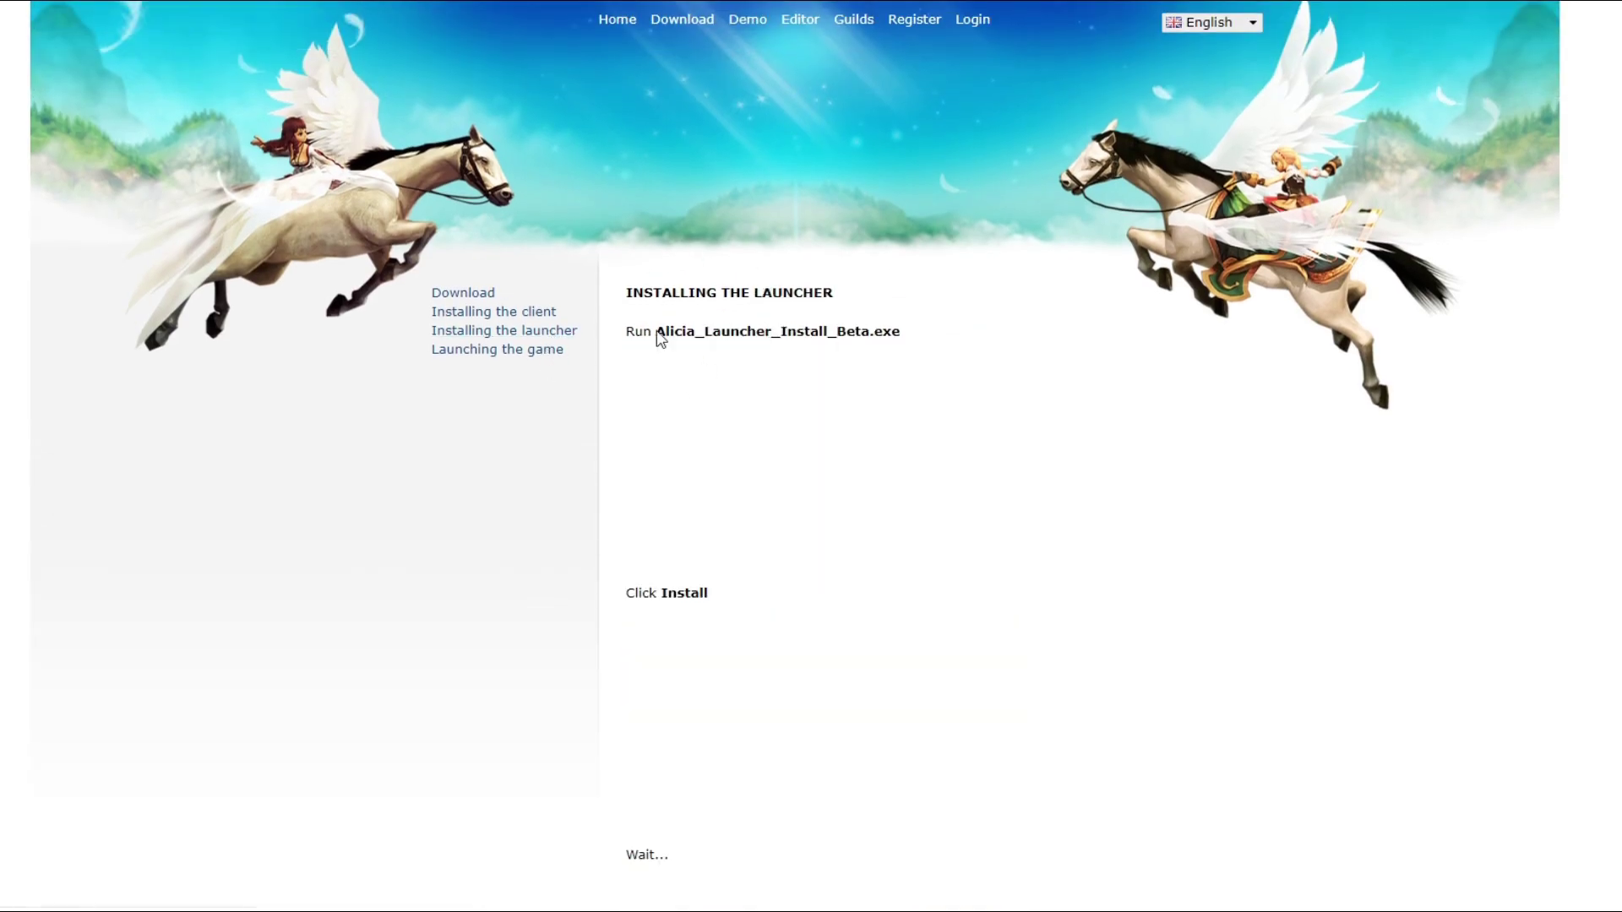
pyautogui.scroll(-10, 845, 391)
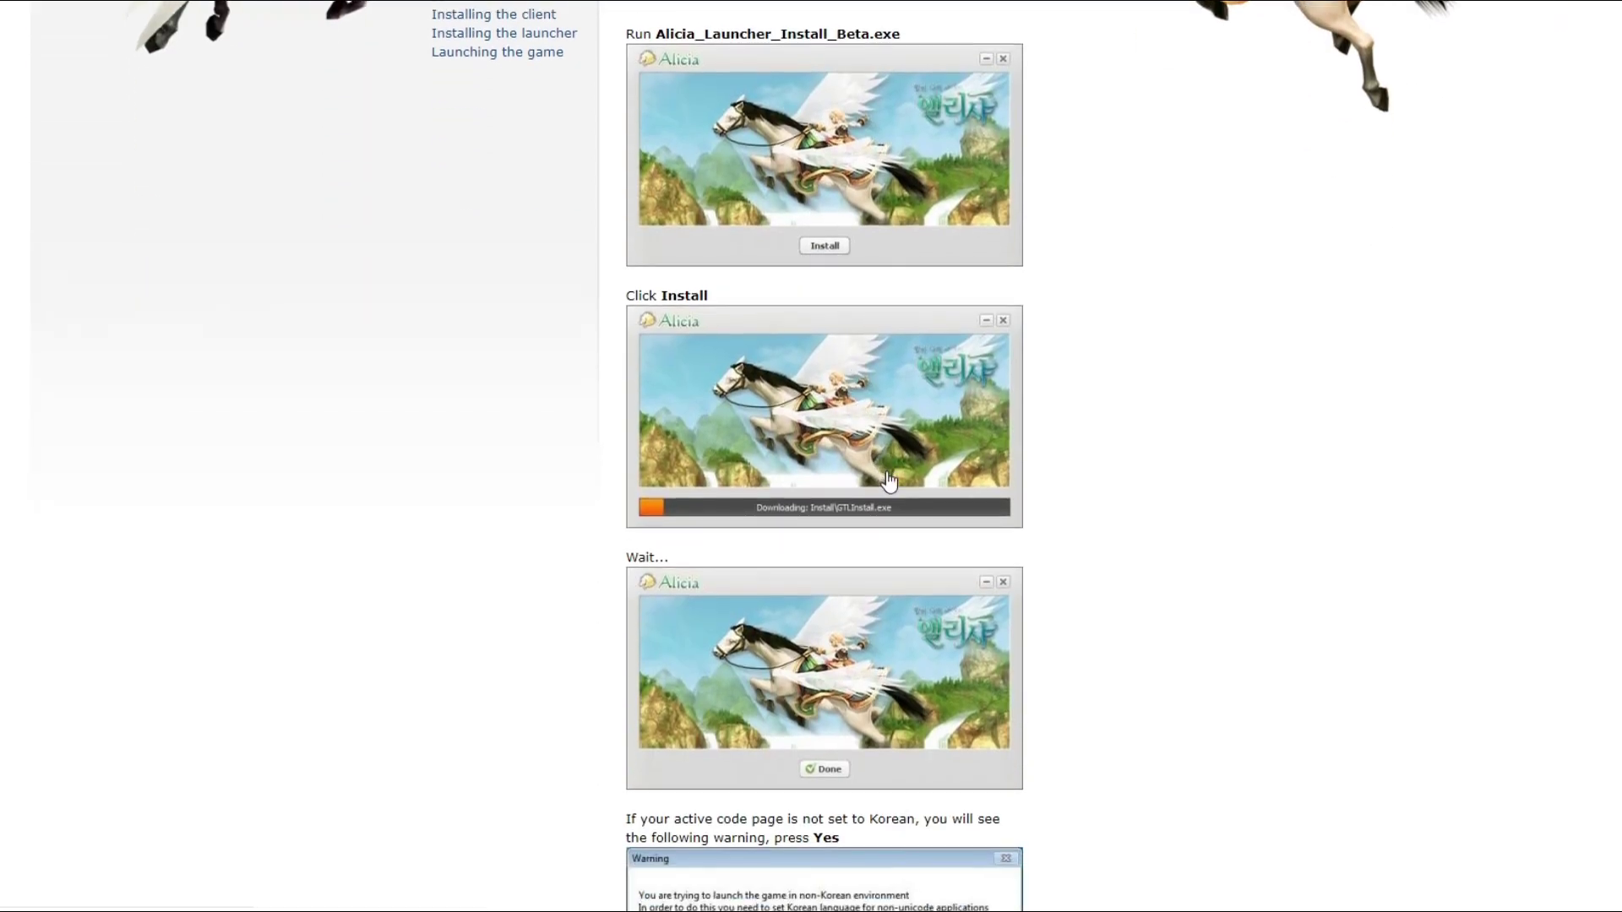
pyautogui.scroll(-15, 889, 513)
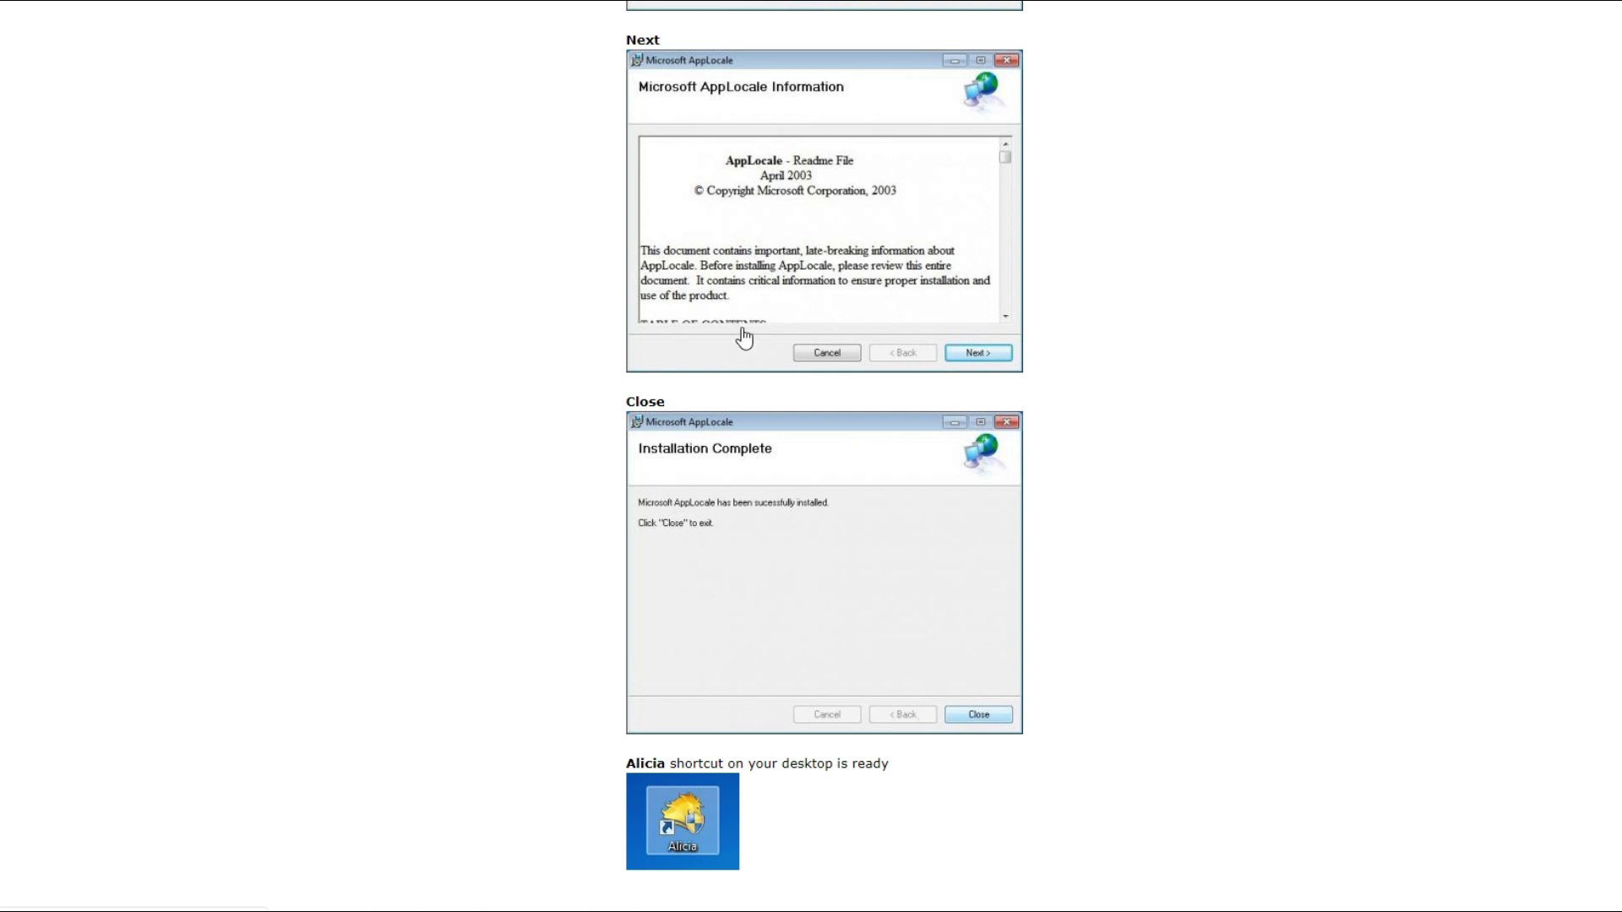
pyautogui.scroll(5, 887, 453)
pyautogui.scroll(6, 1027, 461)
pyautogui.scroll(-4, 1013, 429)
pyautogui.scroll(-6, 1014, 436)
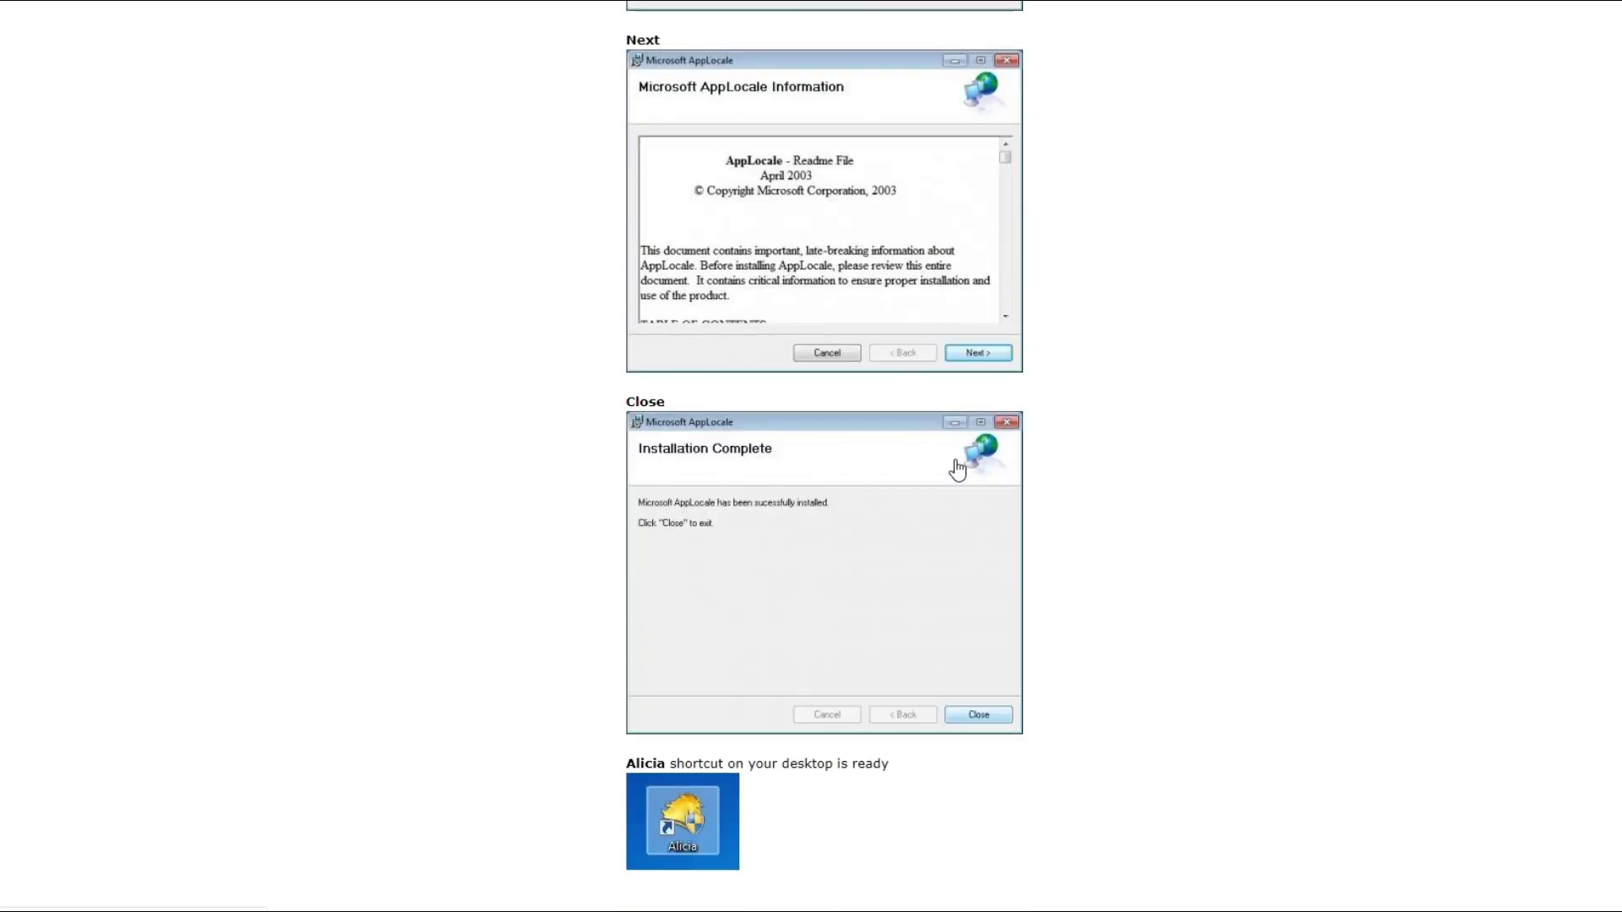
pyautogui.scroll(12, 1079, 625)
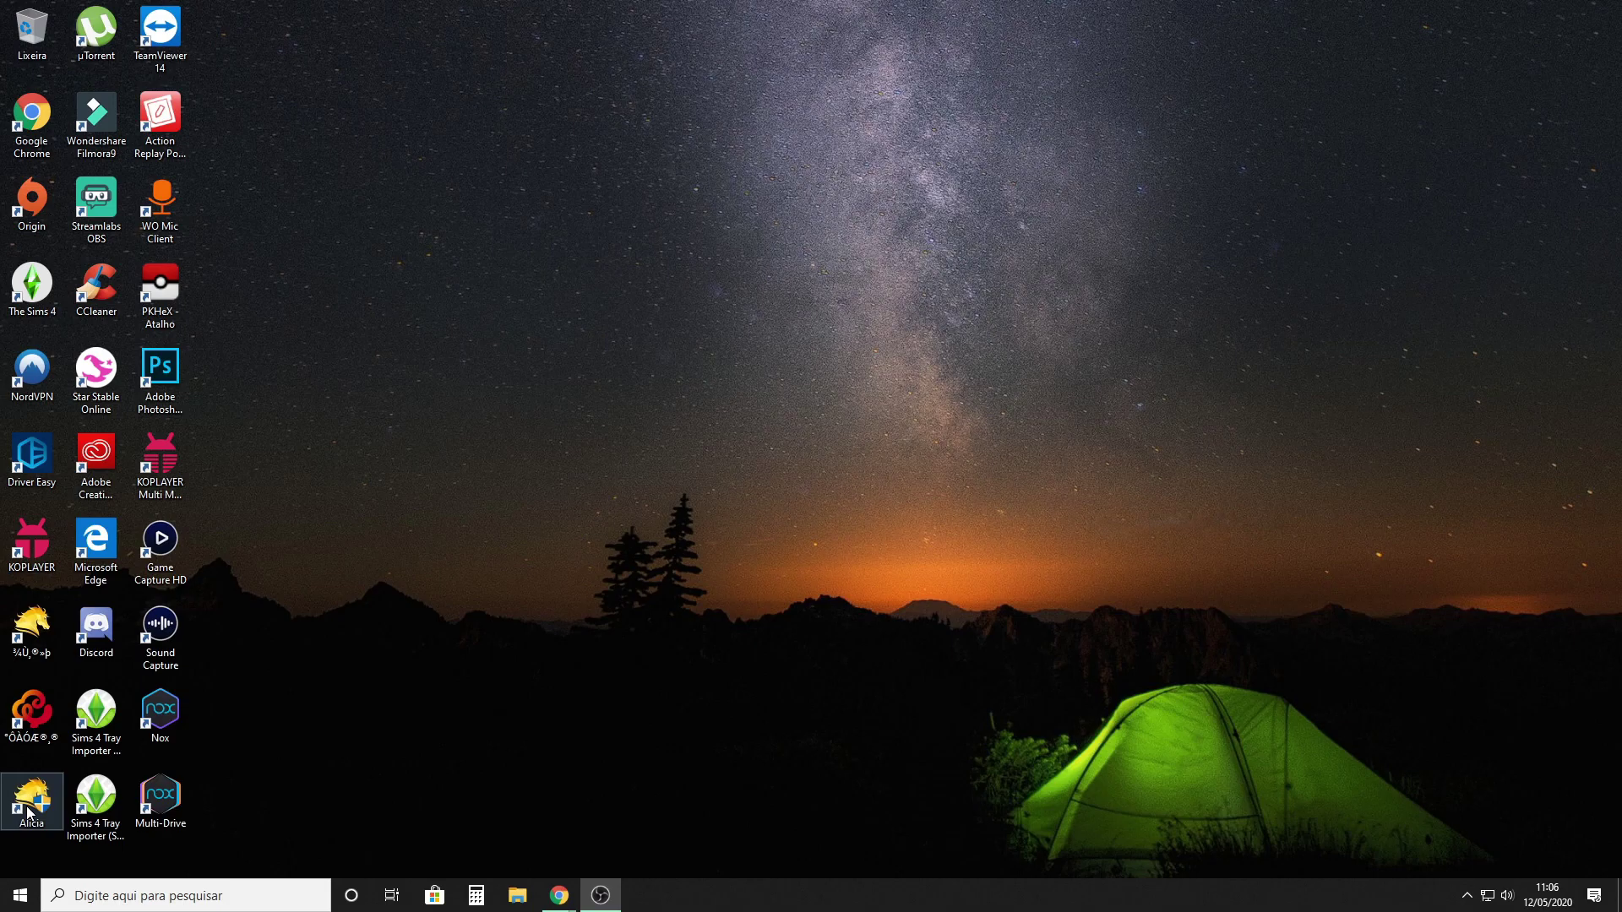
# Launch the Alicia game from its desktop shortcut
pyautogui.doubleClick(28, 813)
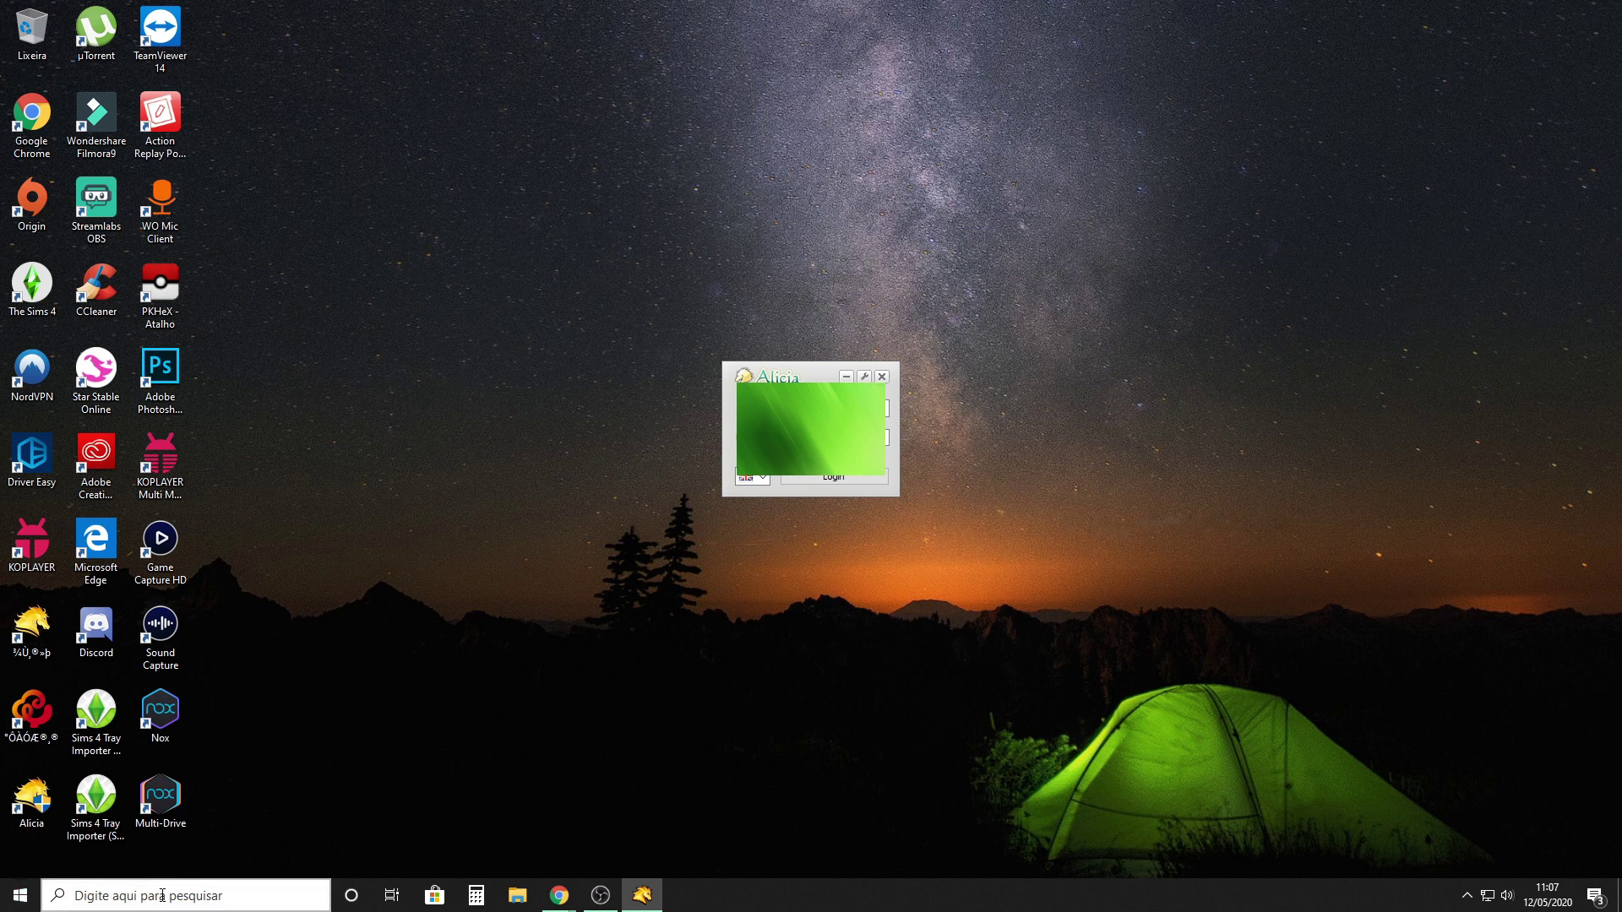
# Find the Windows Control Panel and open Opções da Internet from its Rede e Internet category
pyautogui.click(91, 895)
pyautogui.write('p')
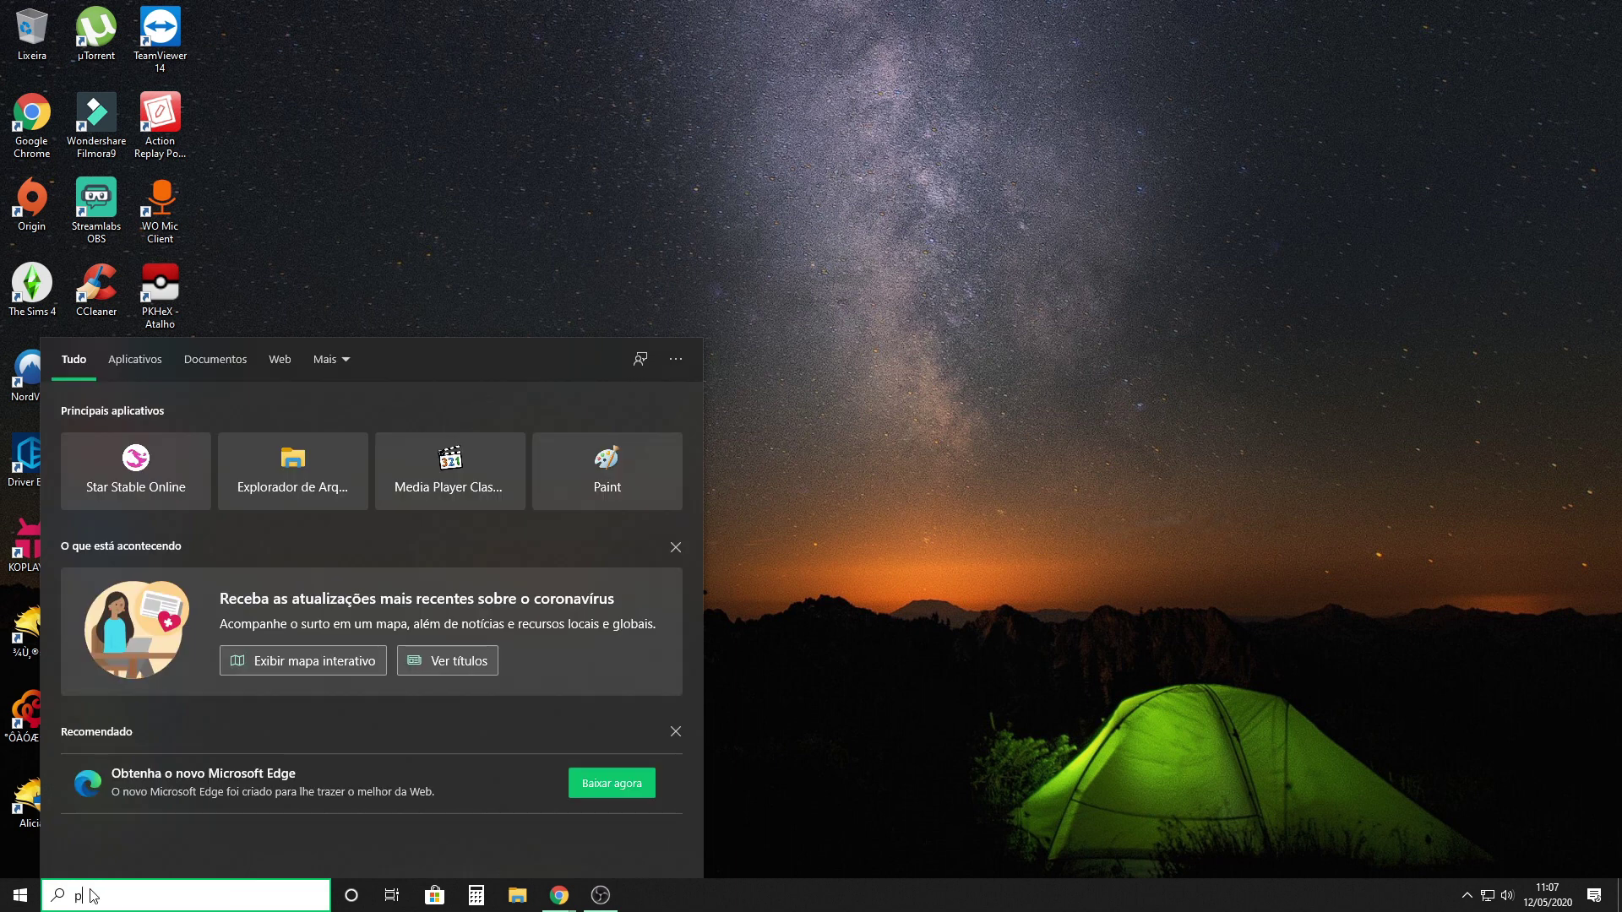
pyautogui.write('aine')
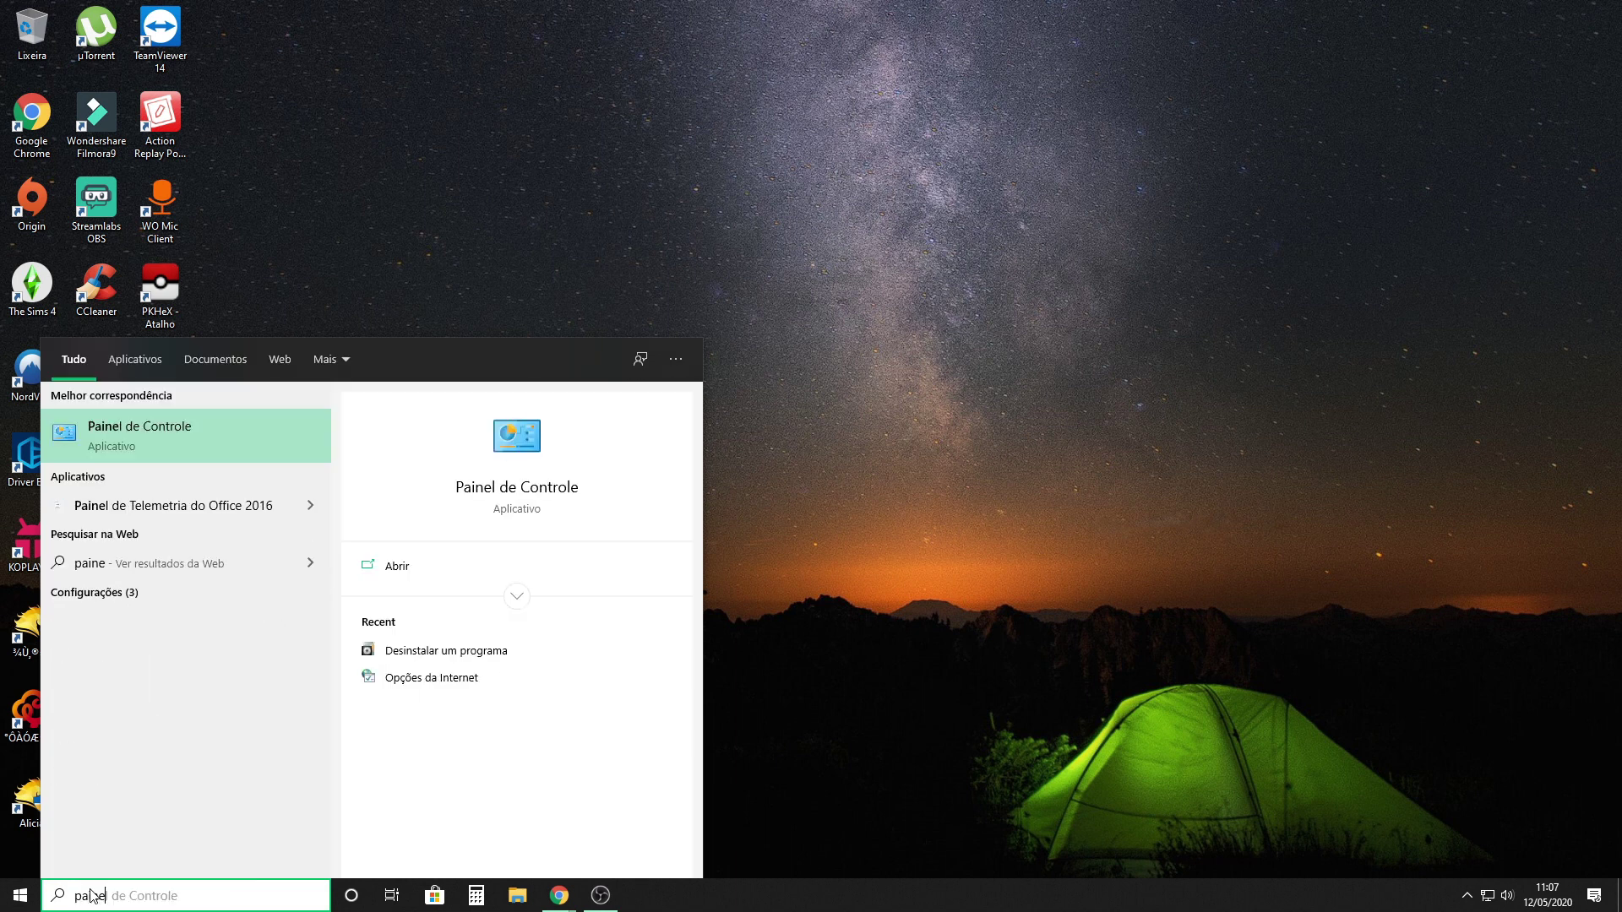
pyautogui.click(218, 437)
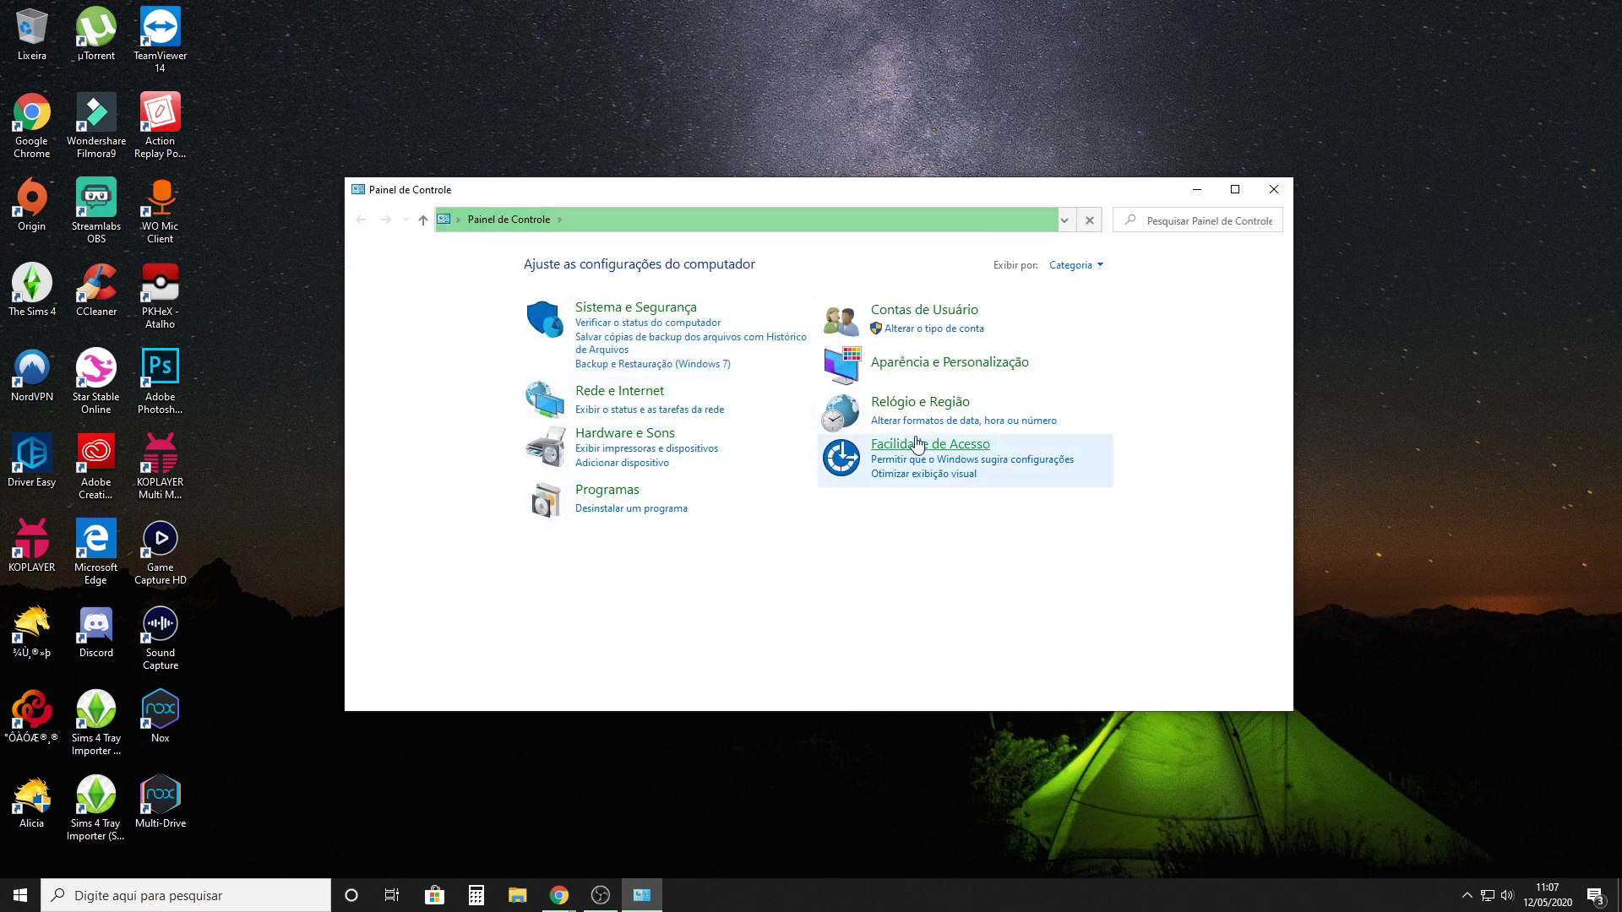
pyautogui.click(664, 401)
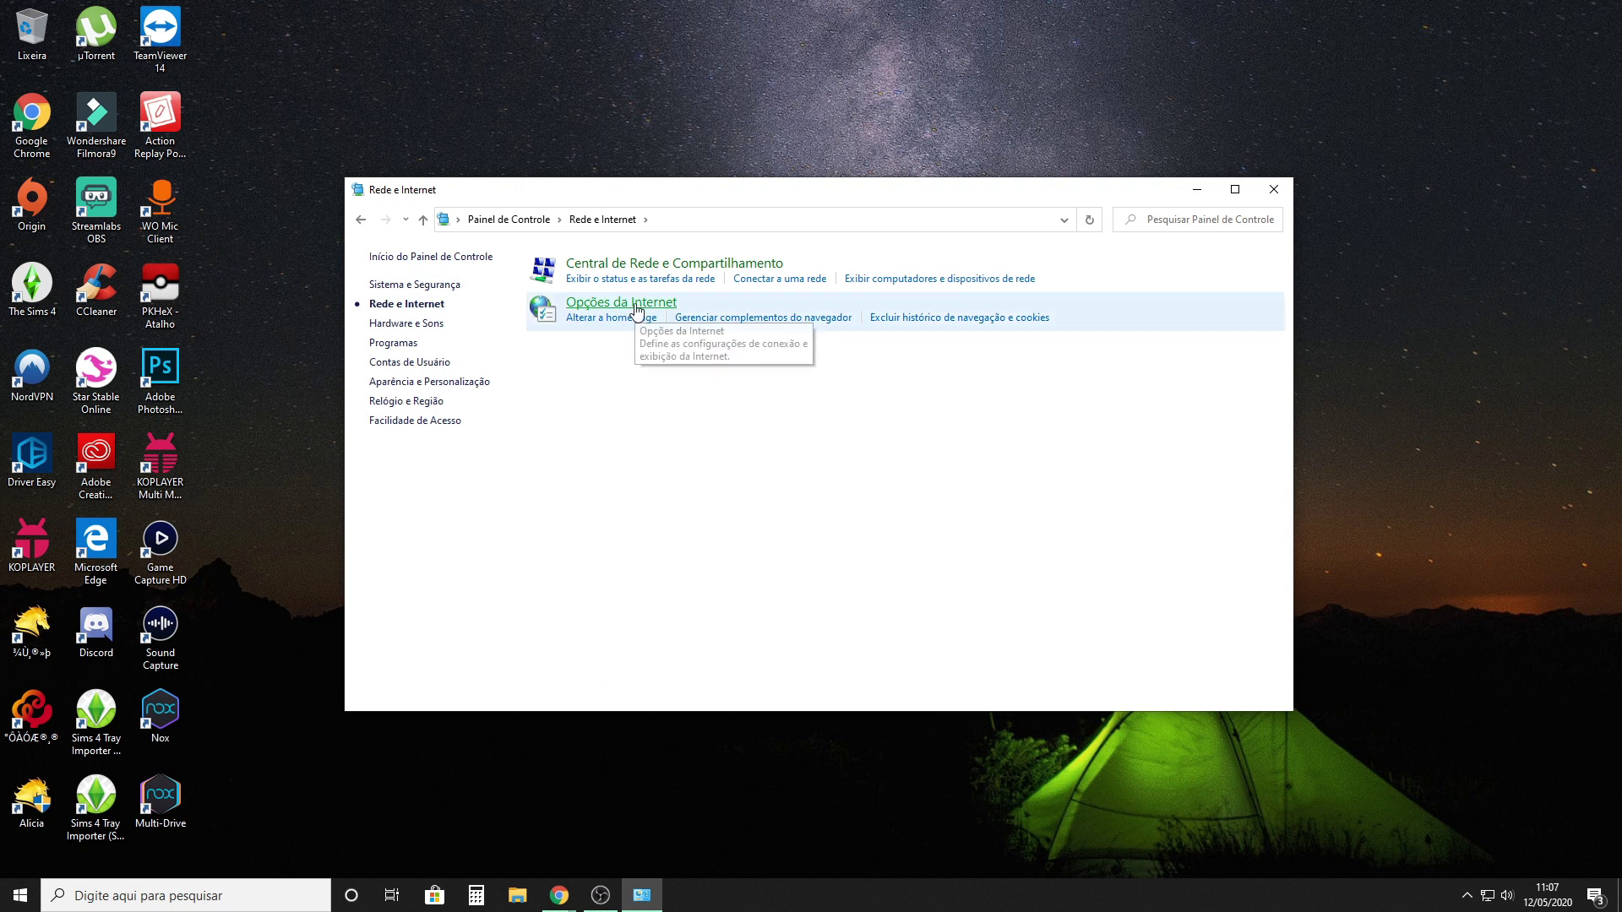
pyautogui.click(626, 326)
pyautogui.moveTo(305, 65); pyautogui.dragTo(695, 220)
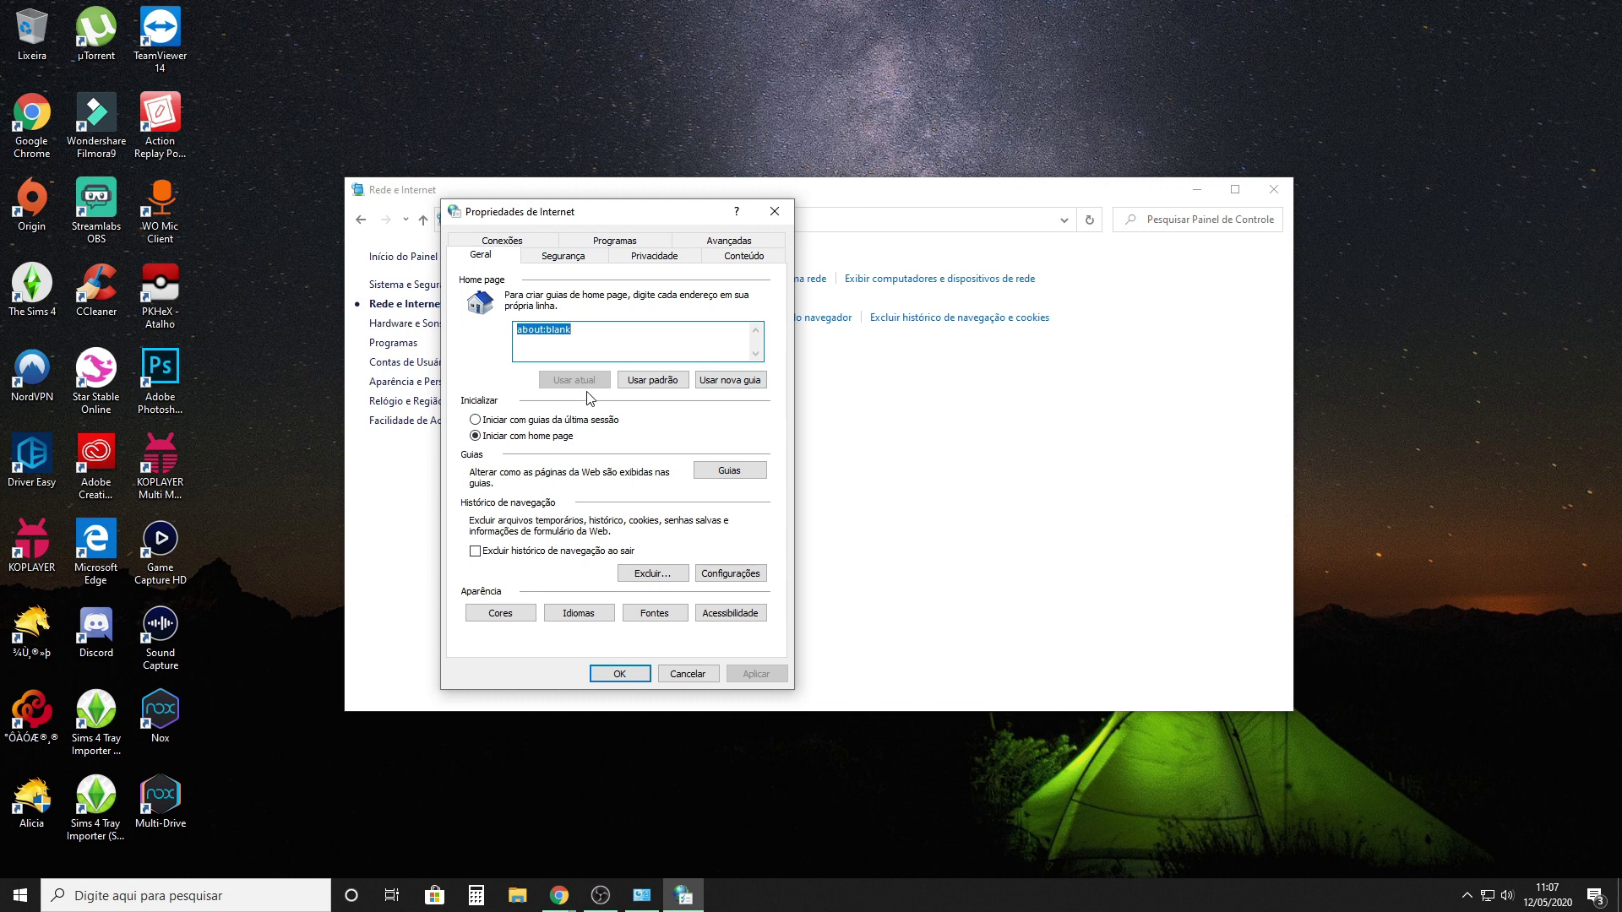
# Check the automatic configuration and proxy options in the local network (LAN) settings, then cancel both dialogs and close the Control Panel
pyautogui.click(513, 246)
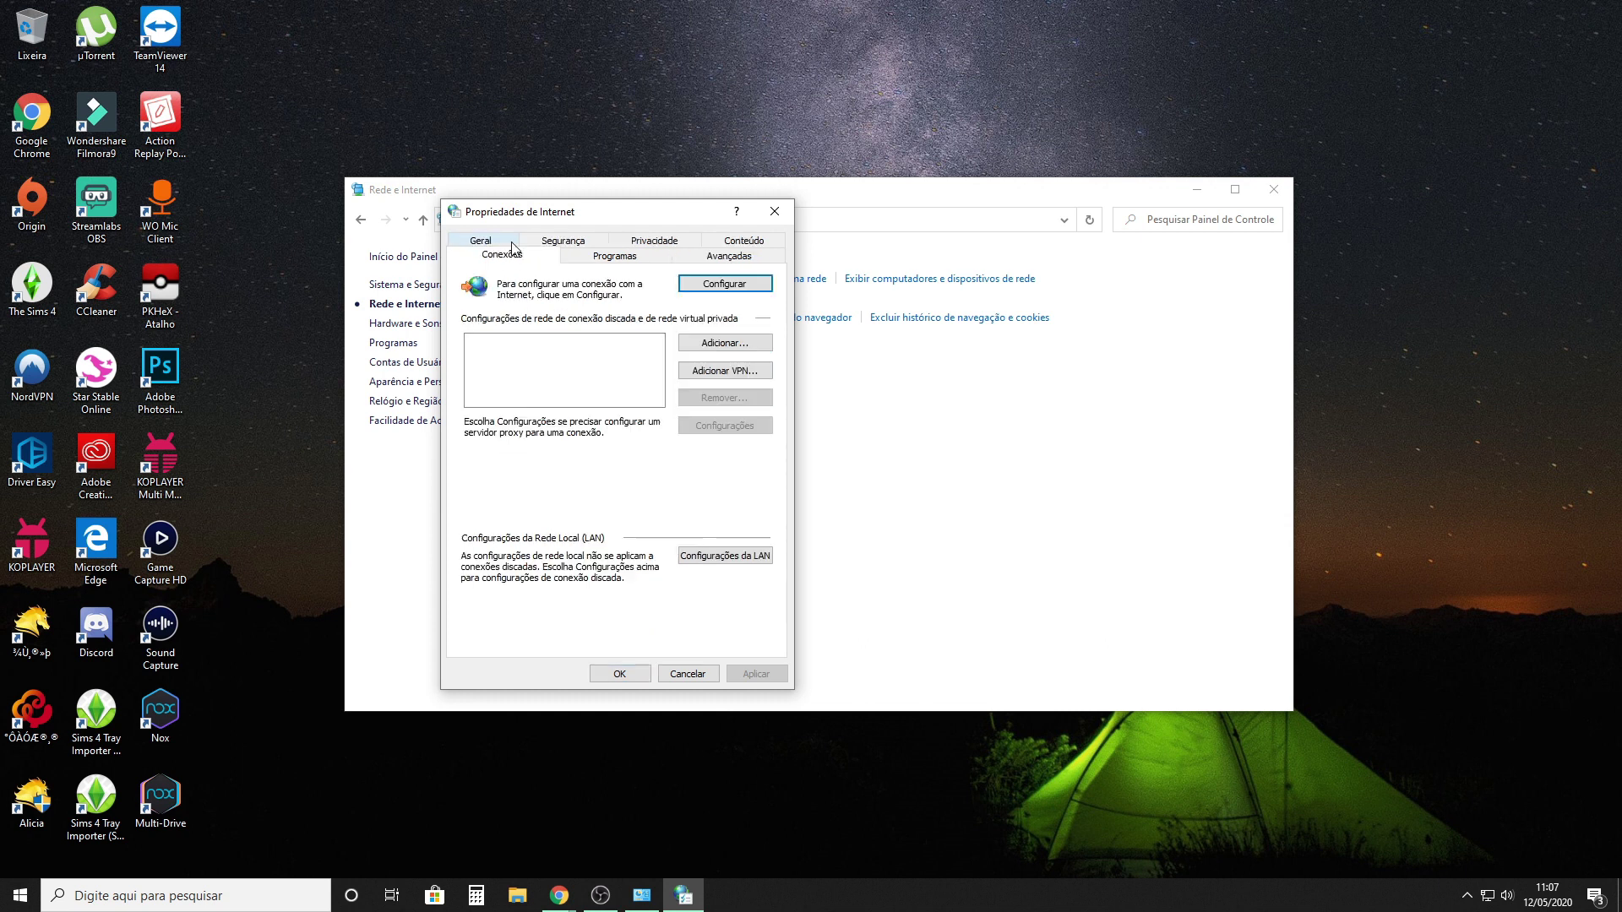
pyautogui.click(716, 559)
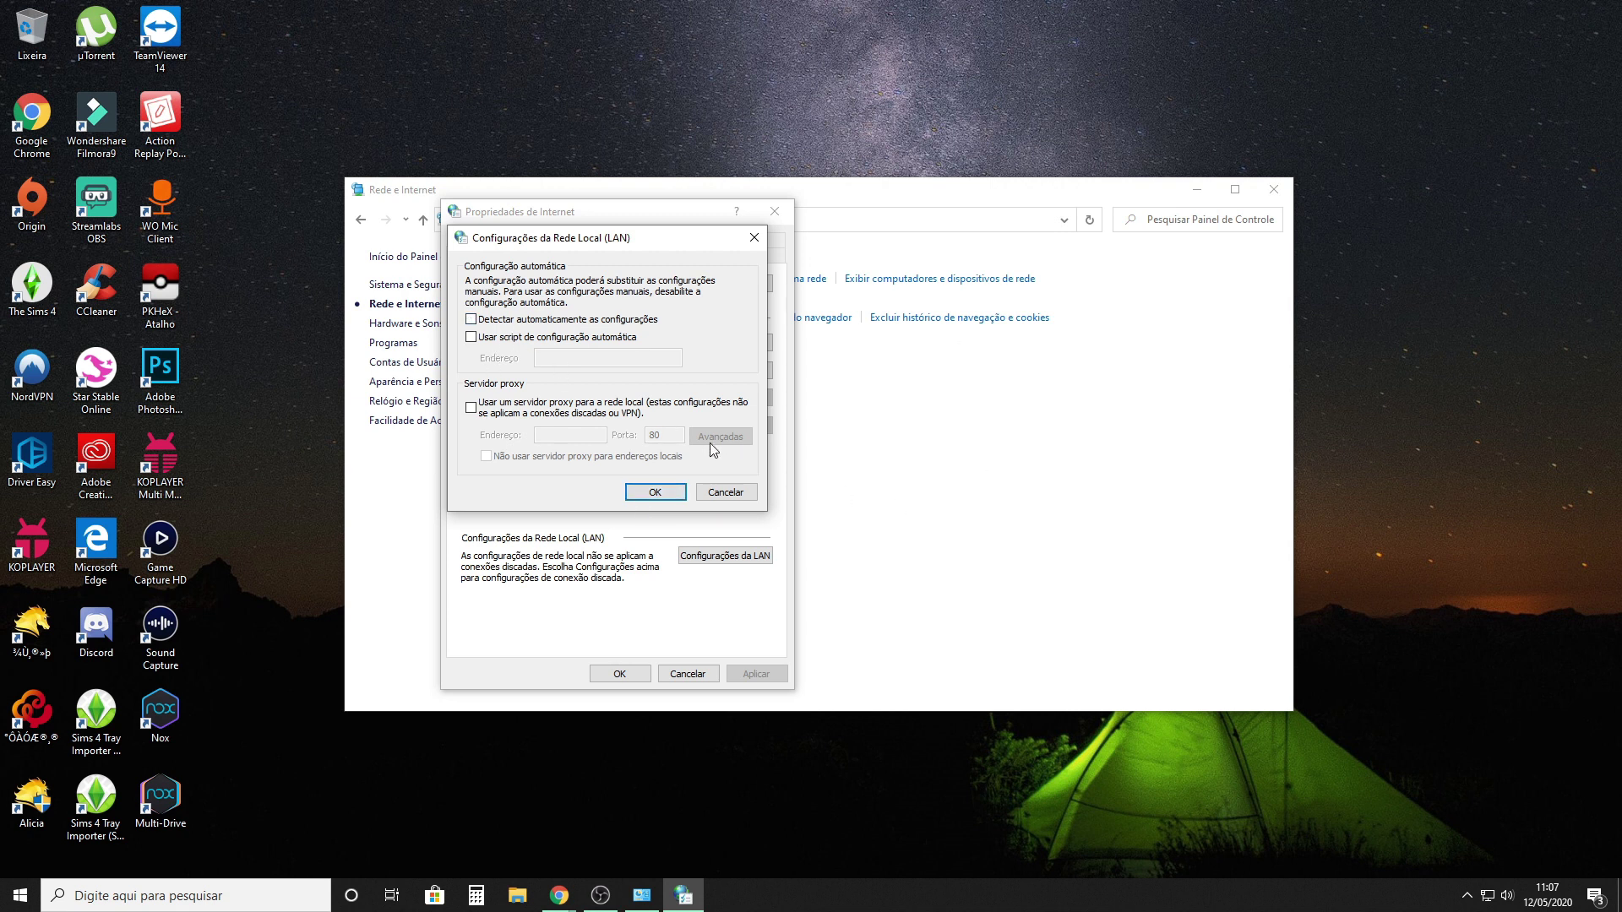
pyautogui.click(718, 498)
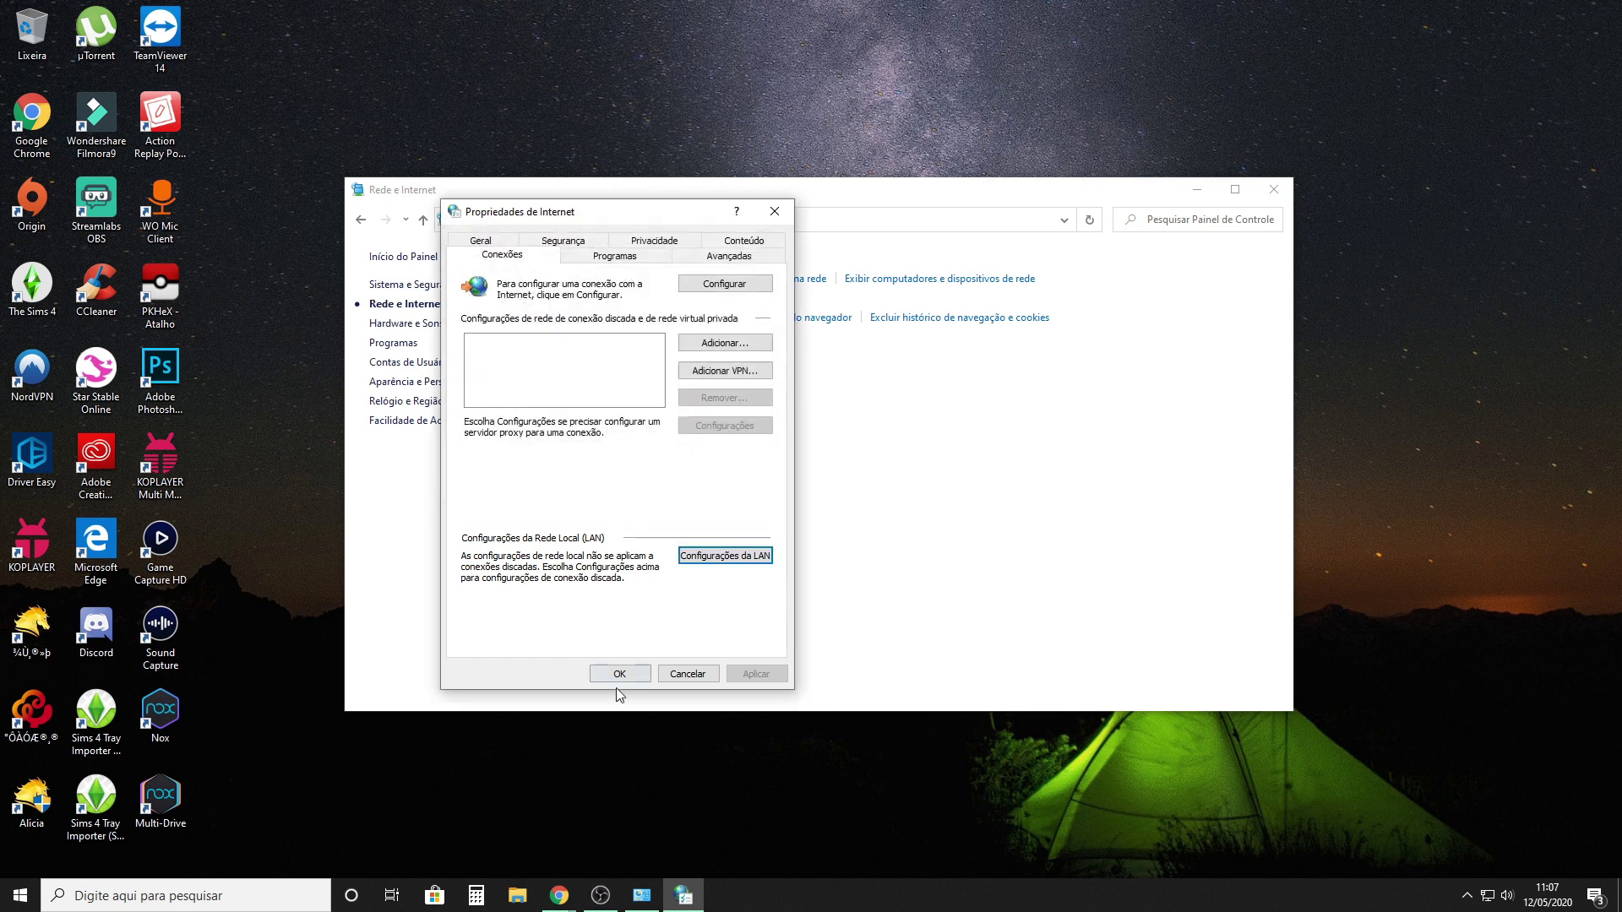
pyautogui.click(694, 677)
pyautogui.click(1270, 186)
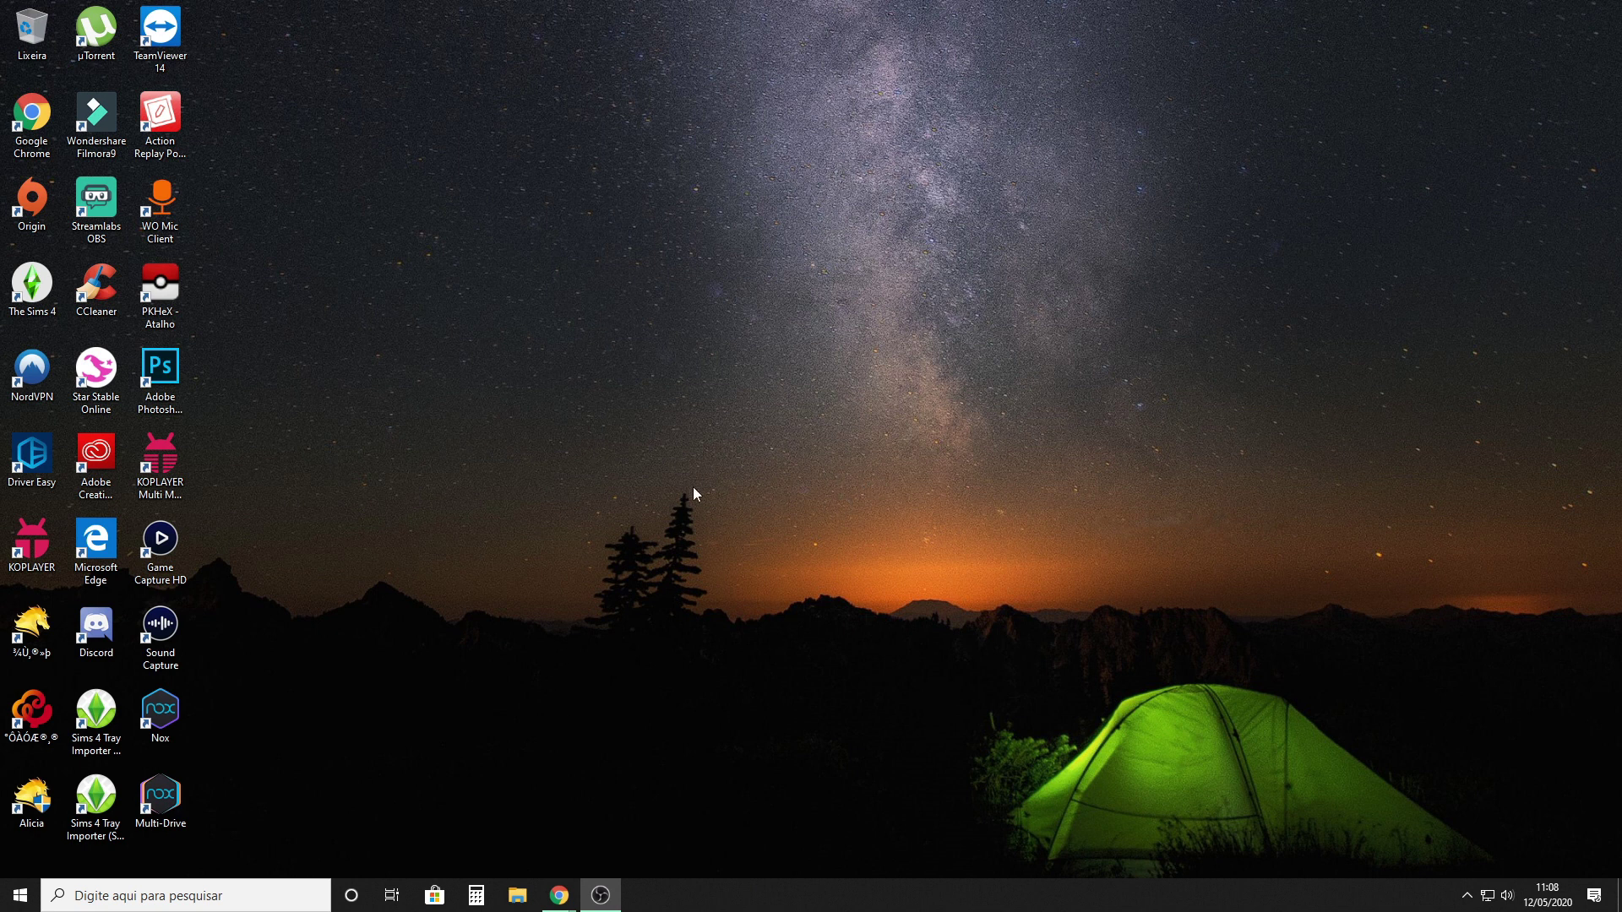
# Open the Gerenciador de Tarefas to show where running programs are listed, and close it
pyautogui.rightClick(811, 891)
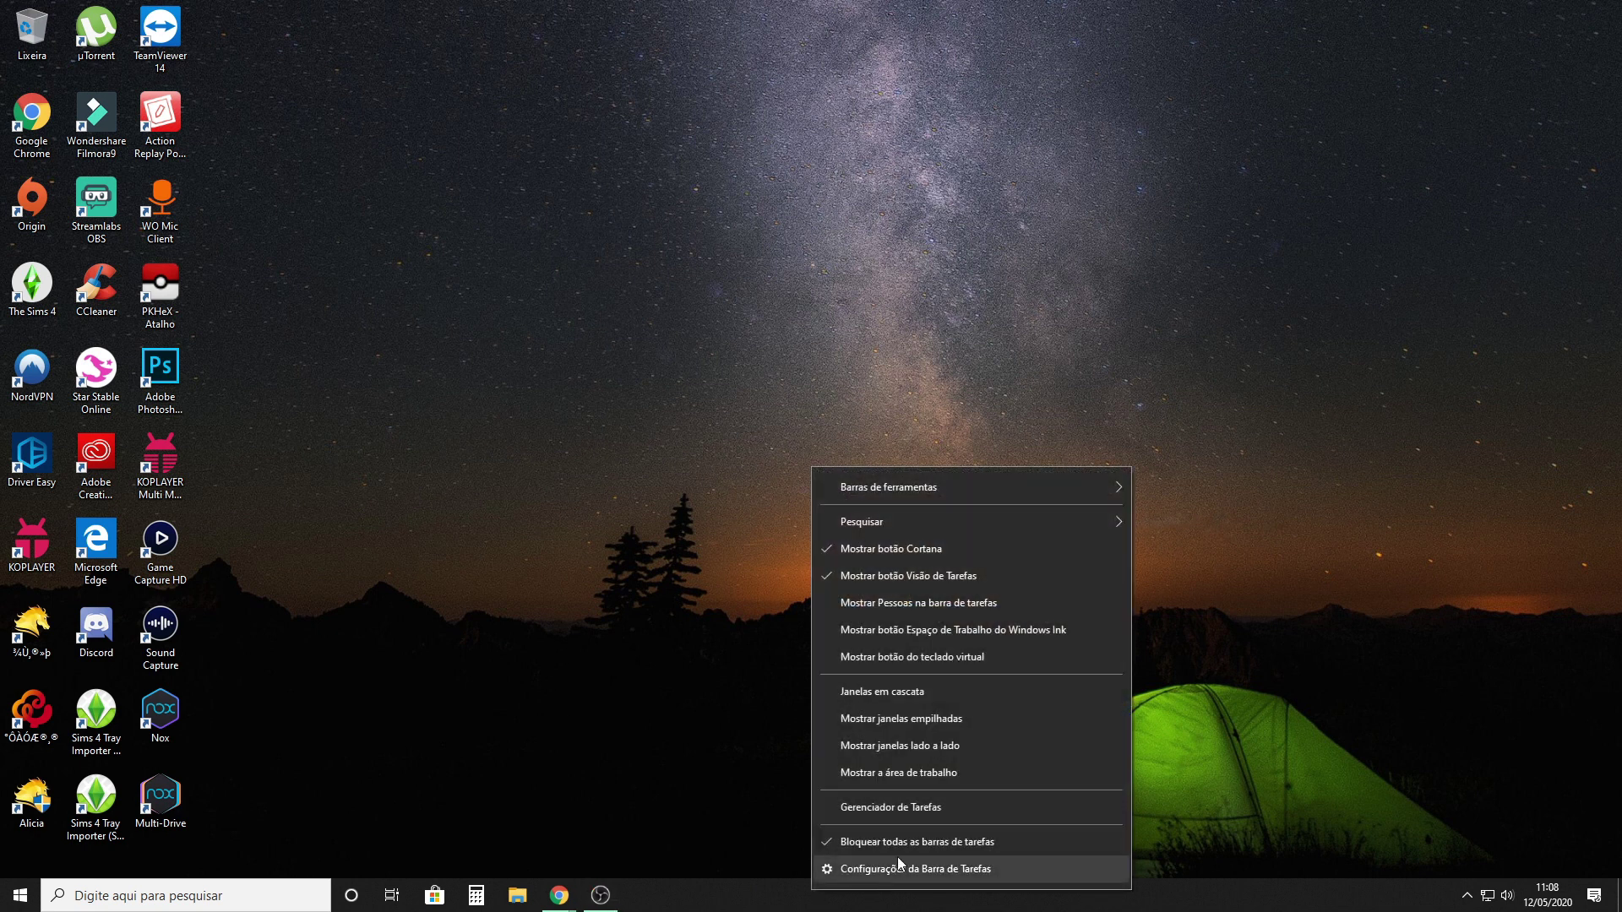
pyautogui.click(905, 813)
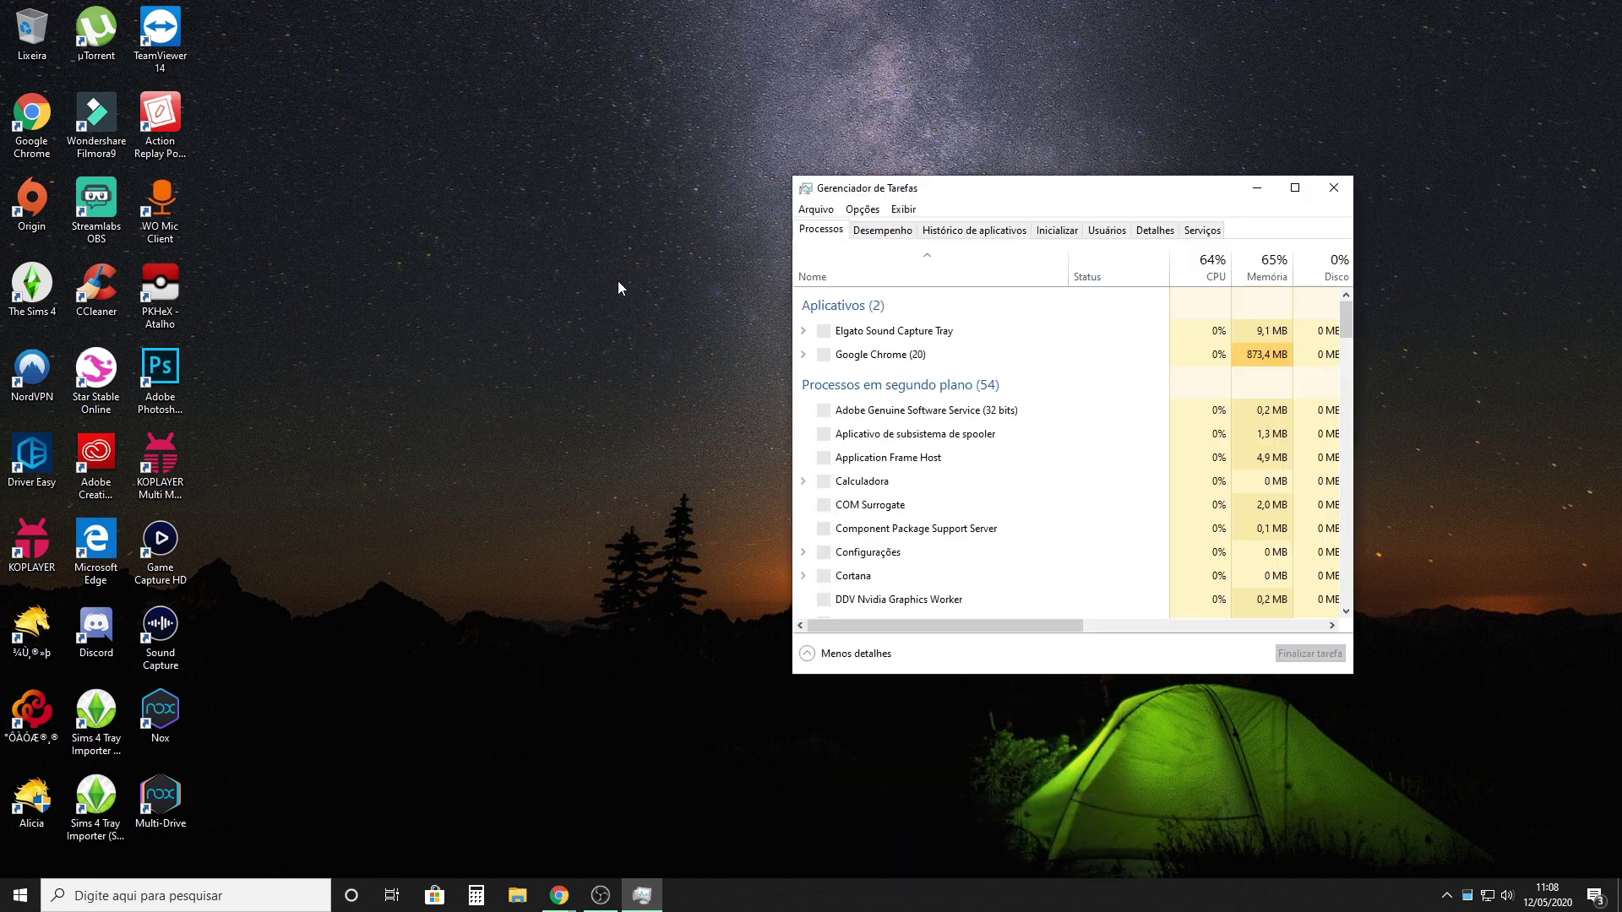
pyautogui.click(1333, 188)
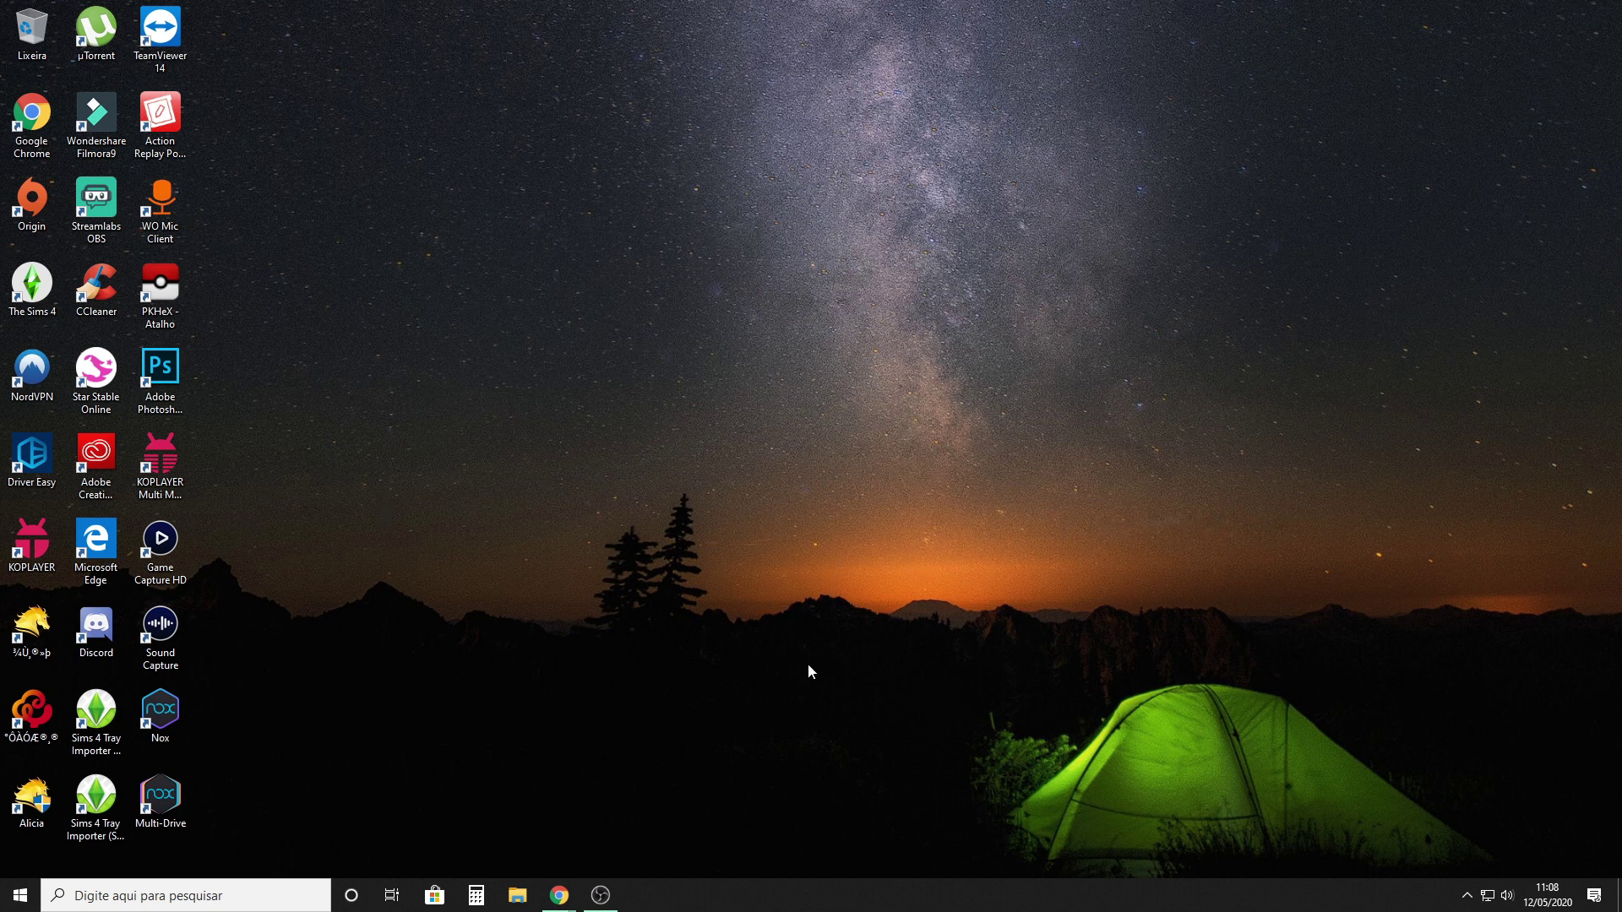
# Reopen the Gerenciador de Tarefas, examine the running applications and background processes under Processos, and close it
pyautogui.rightClick(794, 902)
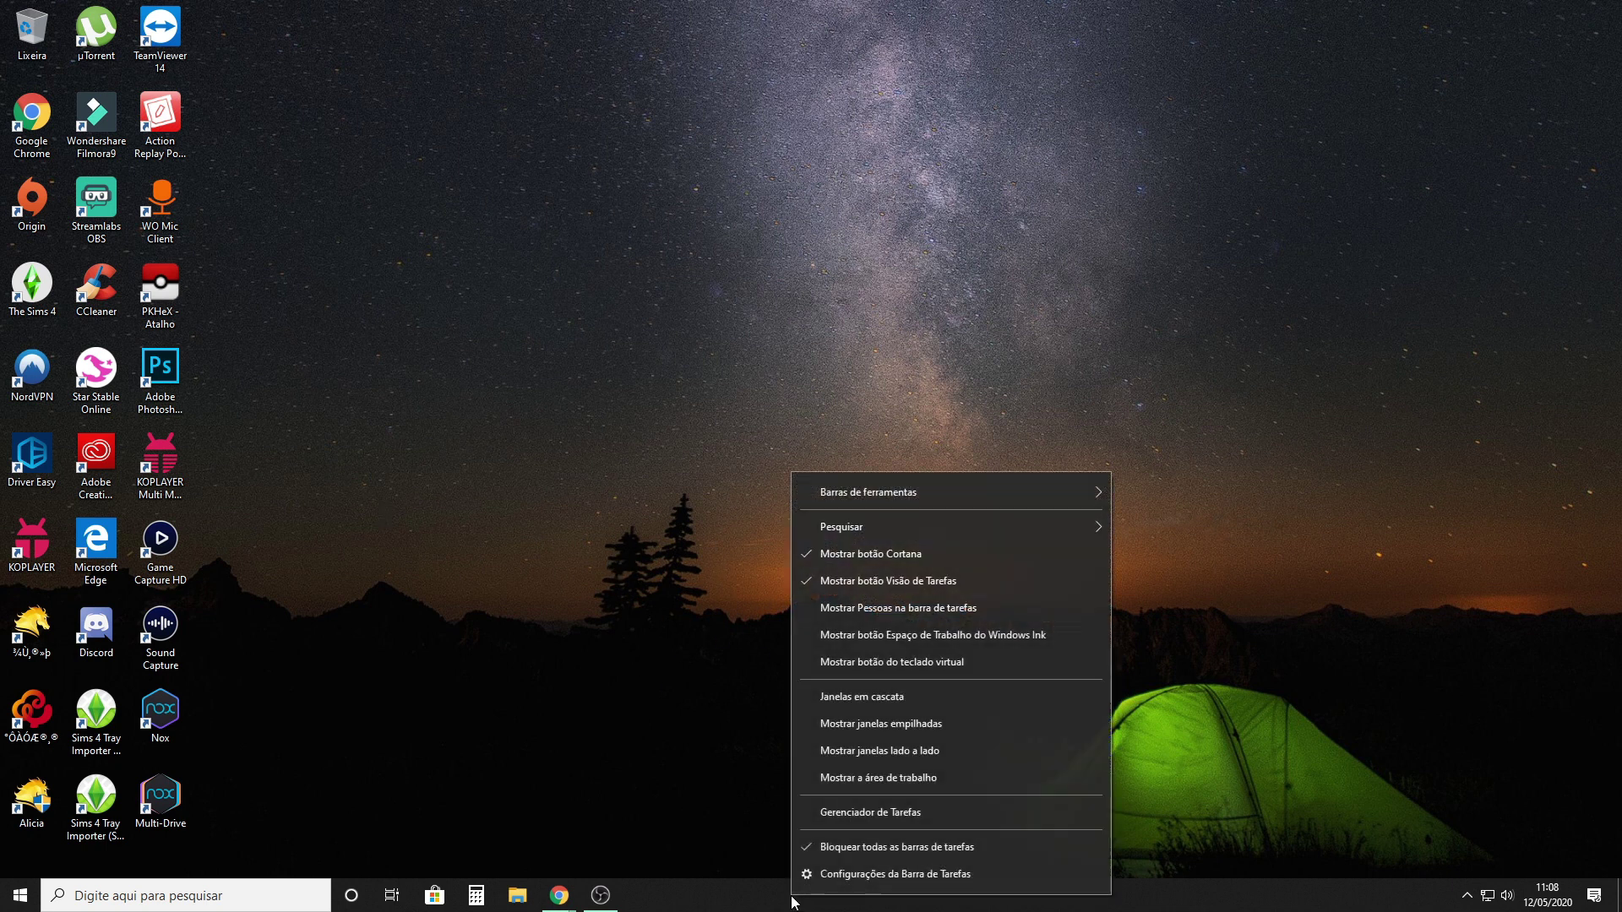
pyautogui.click(859, 816)
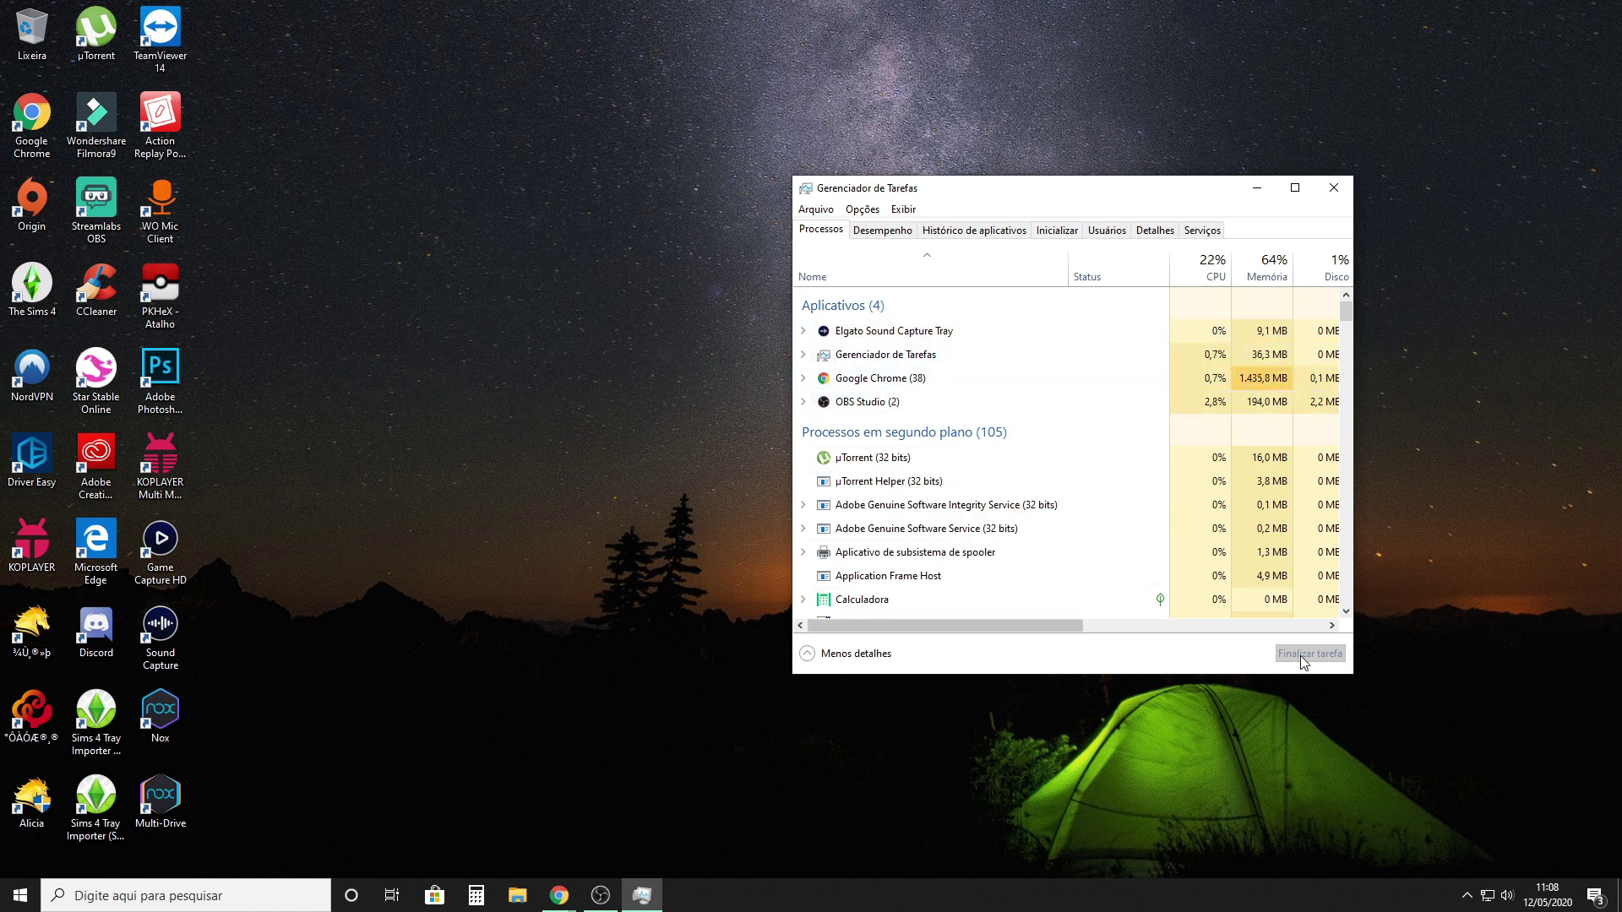
pyautogui.scroll(-1, 944, 457)
pyautogui.scroll(-5, 944, 457)
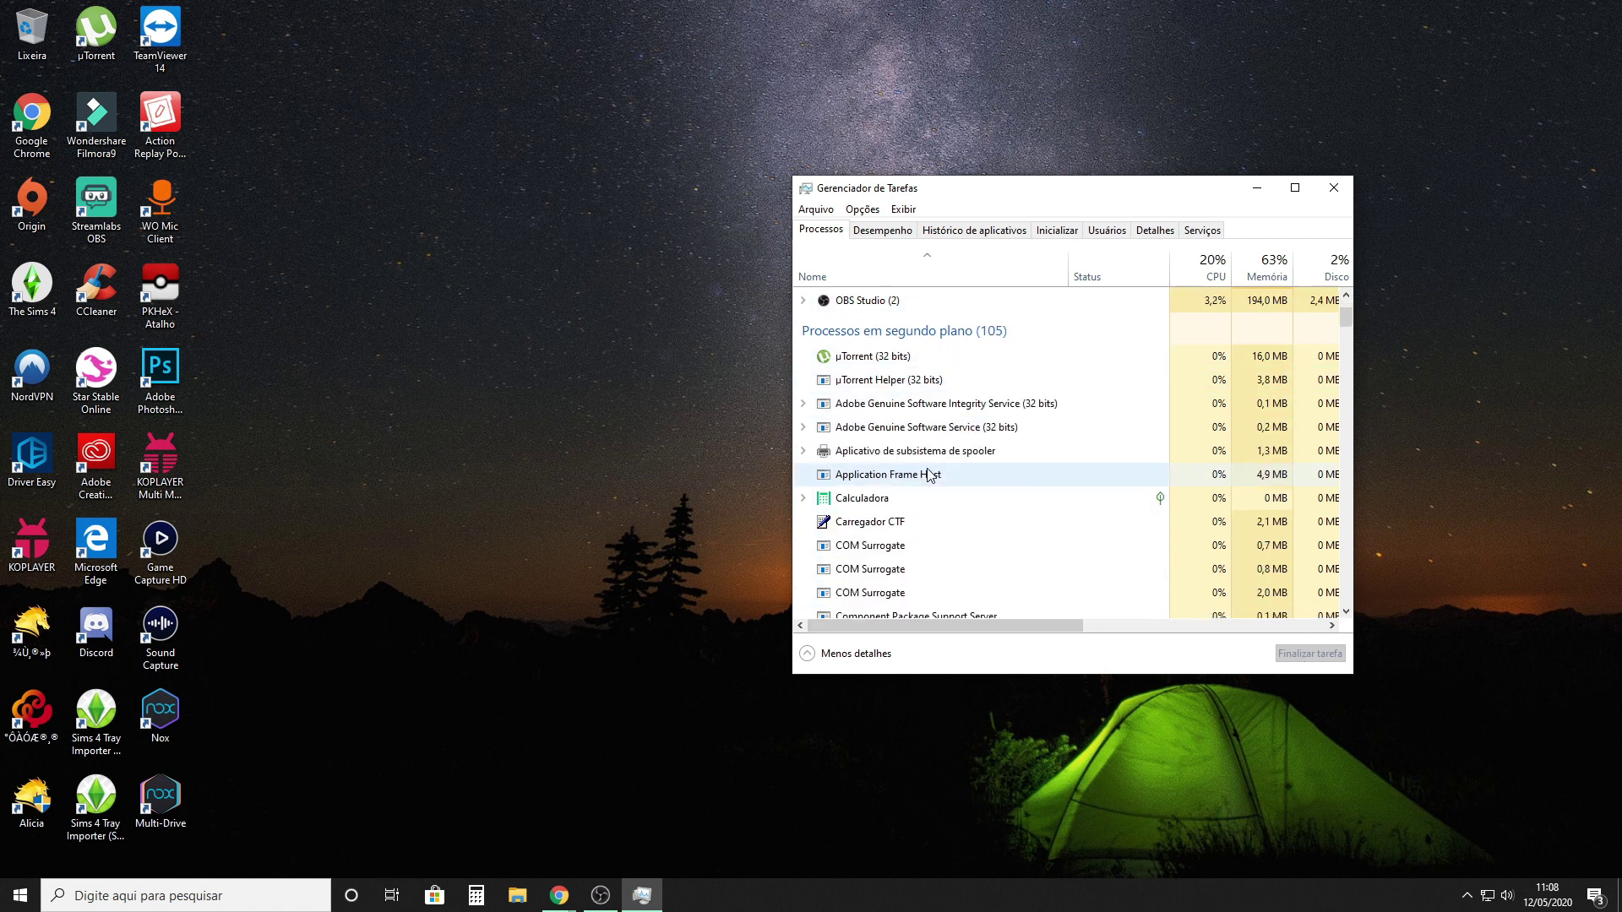
pyautogui.scroll(-3, 879, 557)
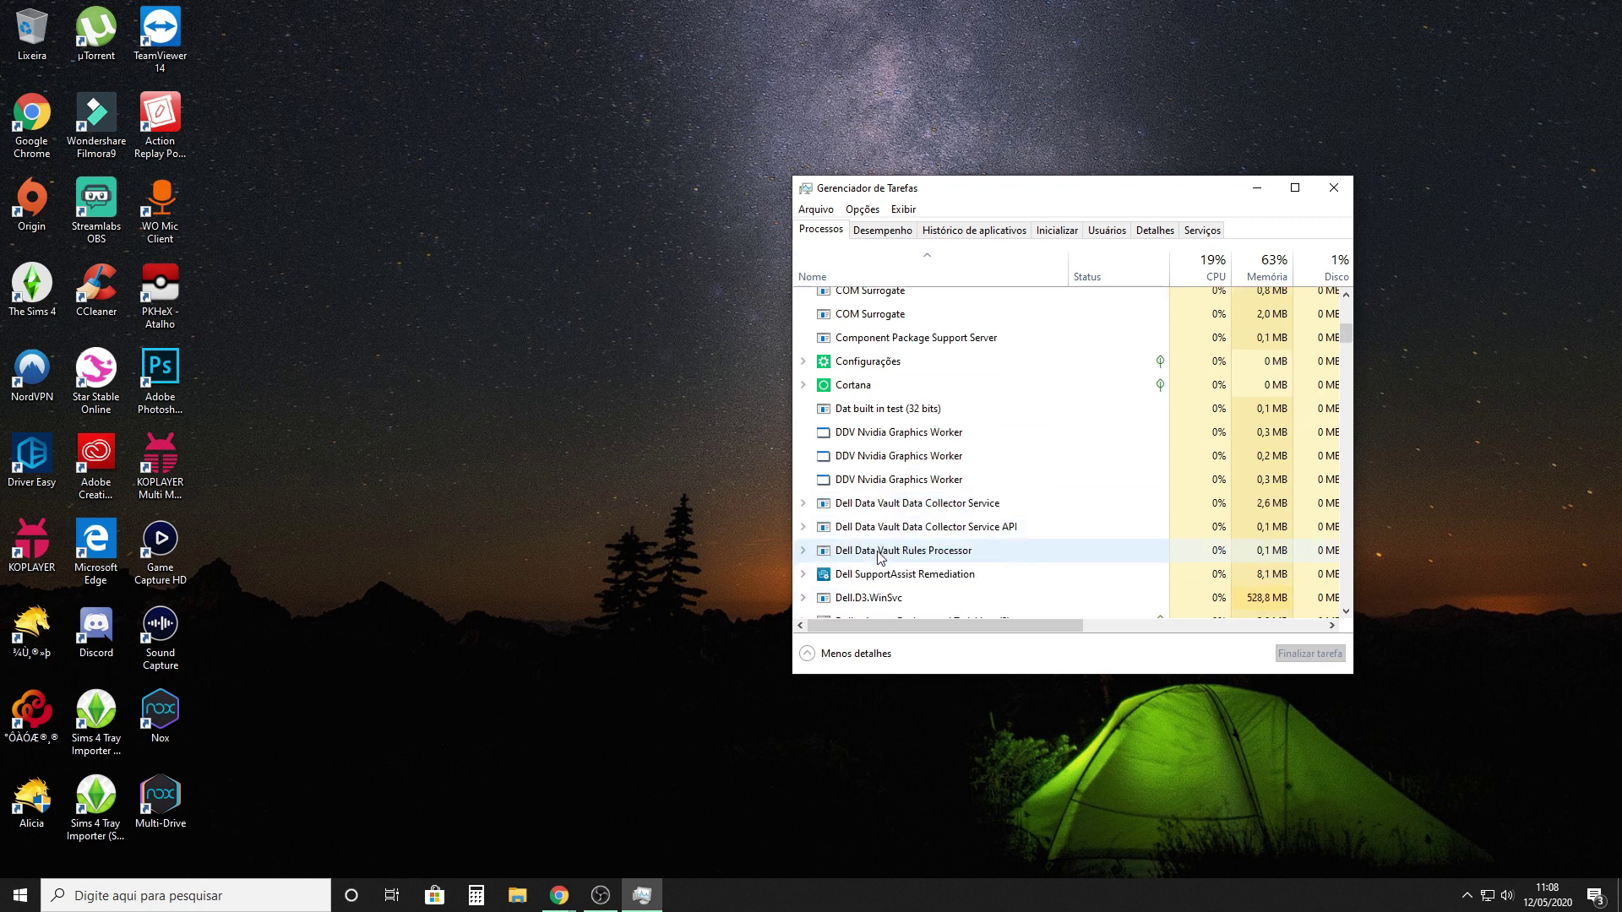
pyautogui.scroll(2, 953, 489)
pyautogui.scroll(7, 938, 464)
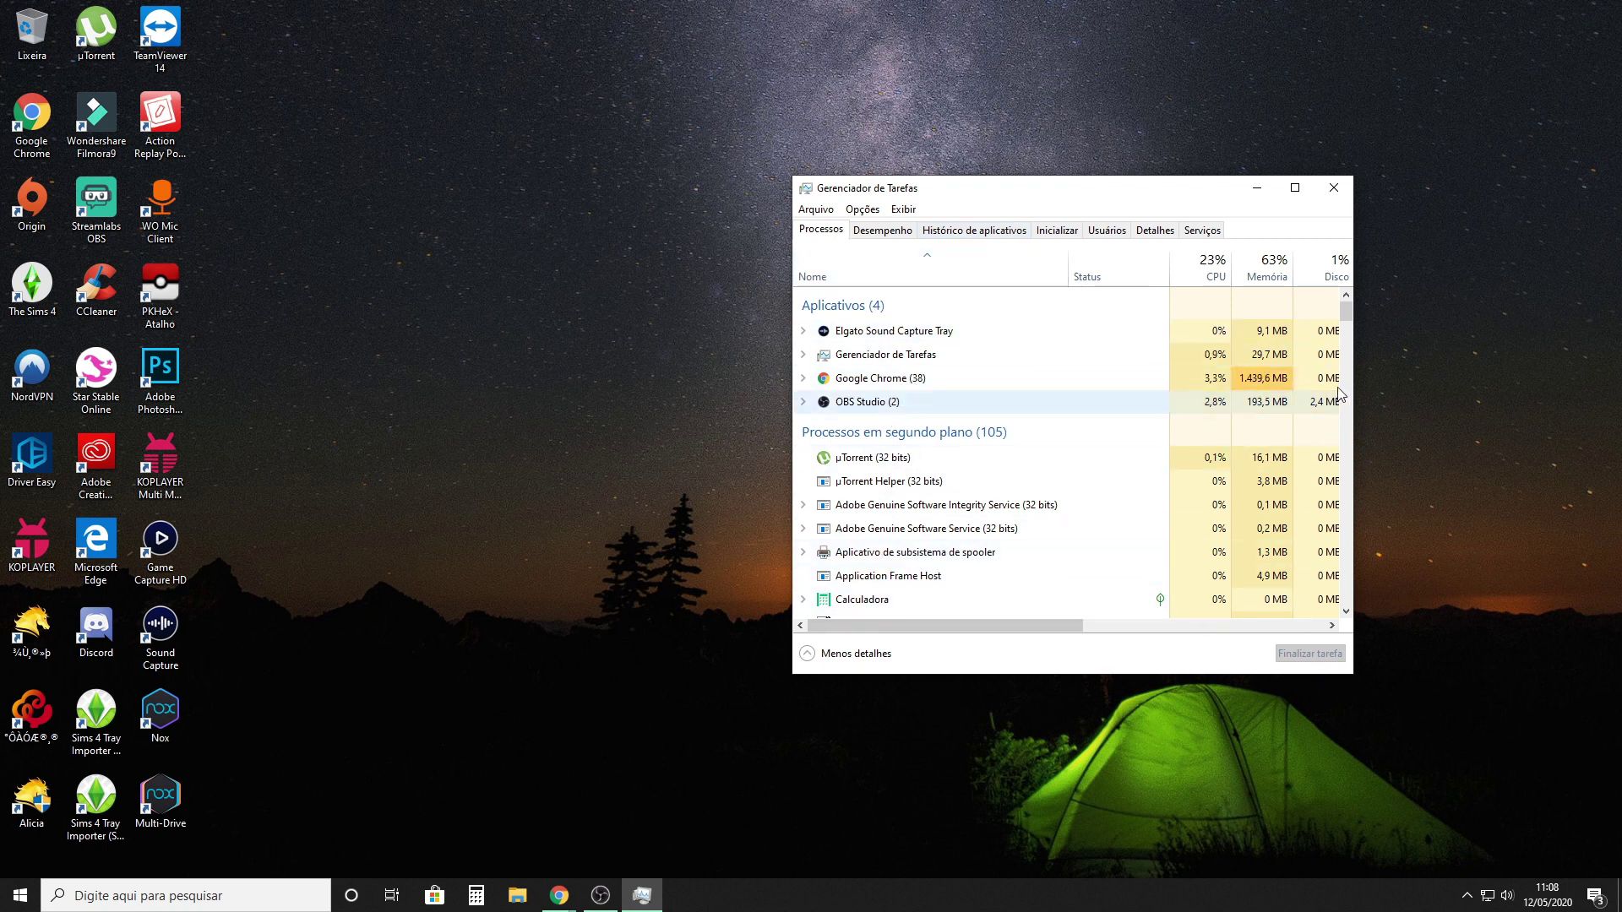
pyautogui.click(1334, 188)
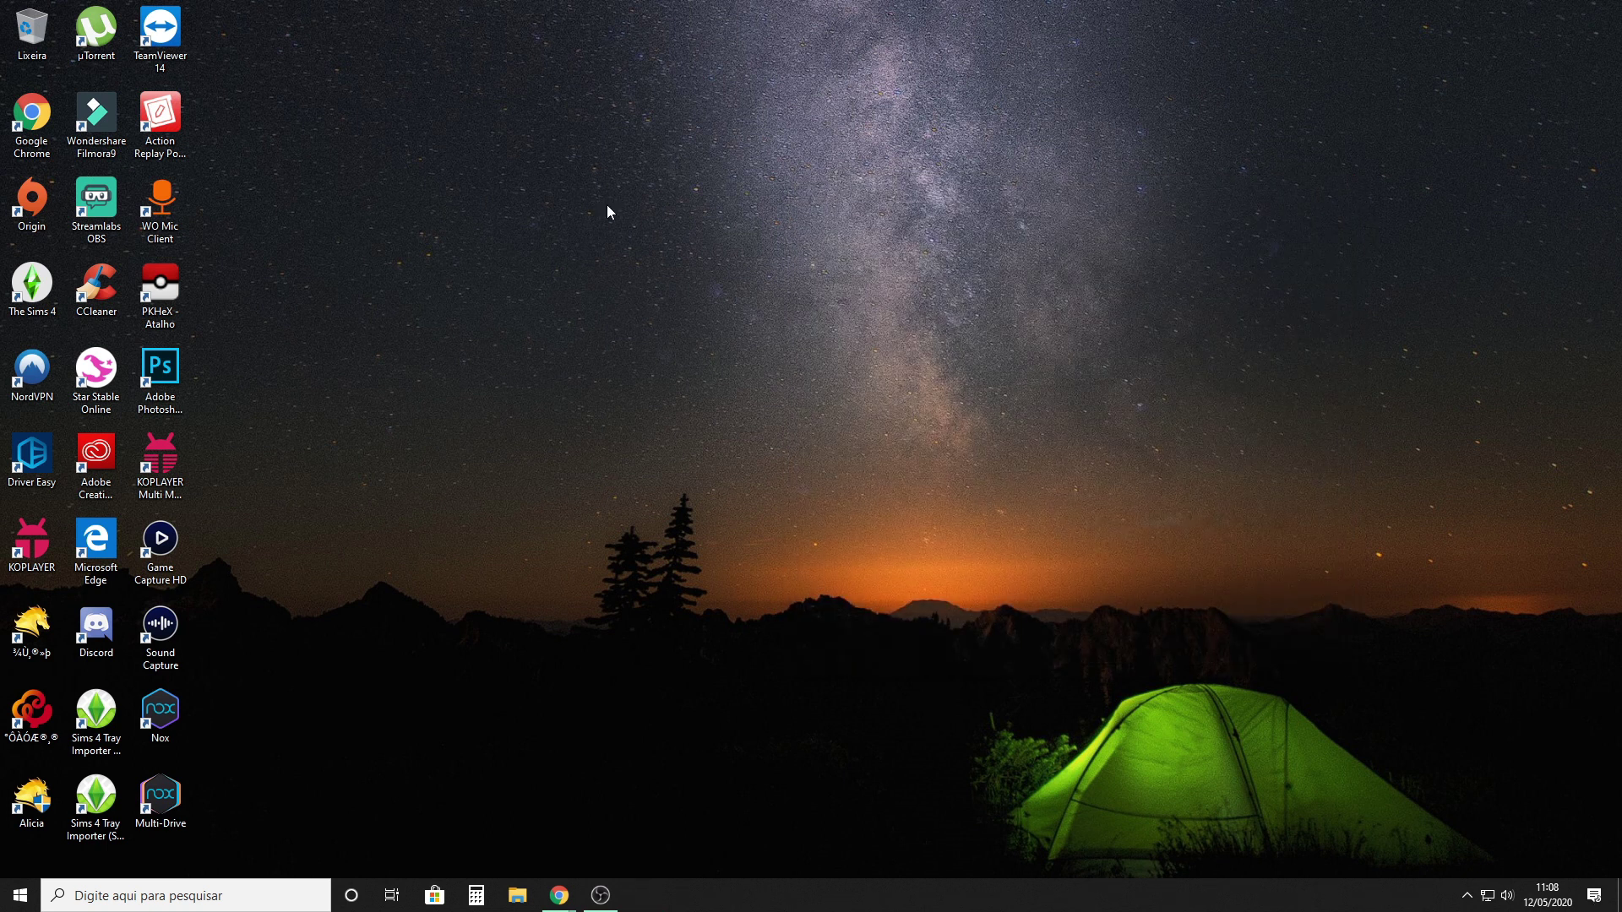